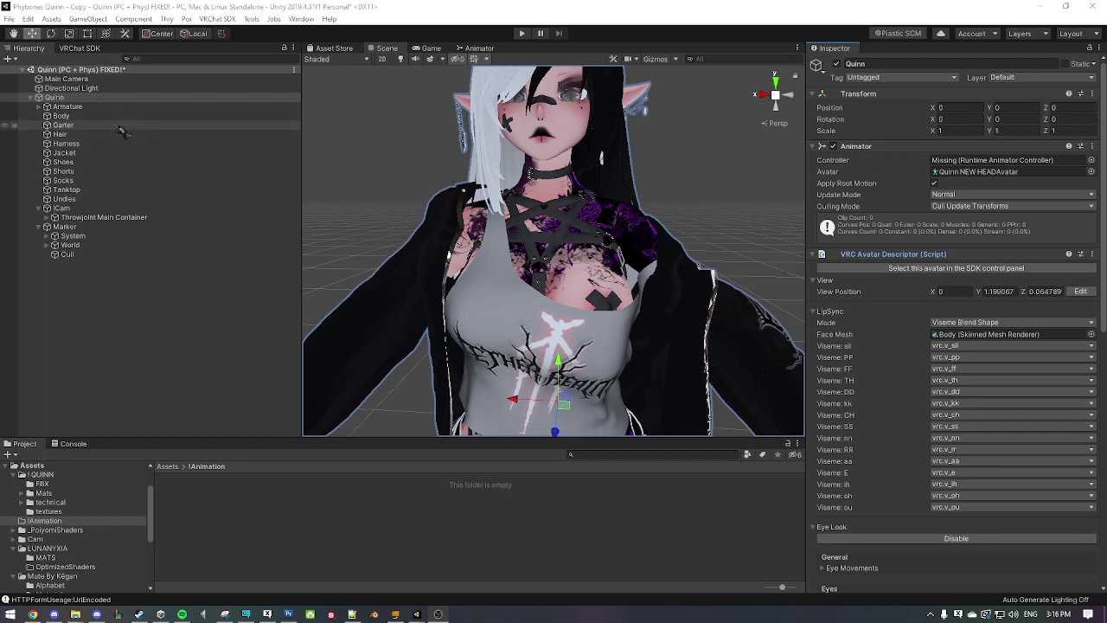
Step: Select the Body mesh and expand its Butterfly Storm material in the Inspector
{"action": "left_click", "coordinate": [123, 118]}
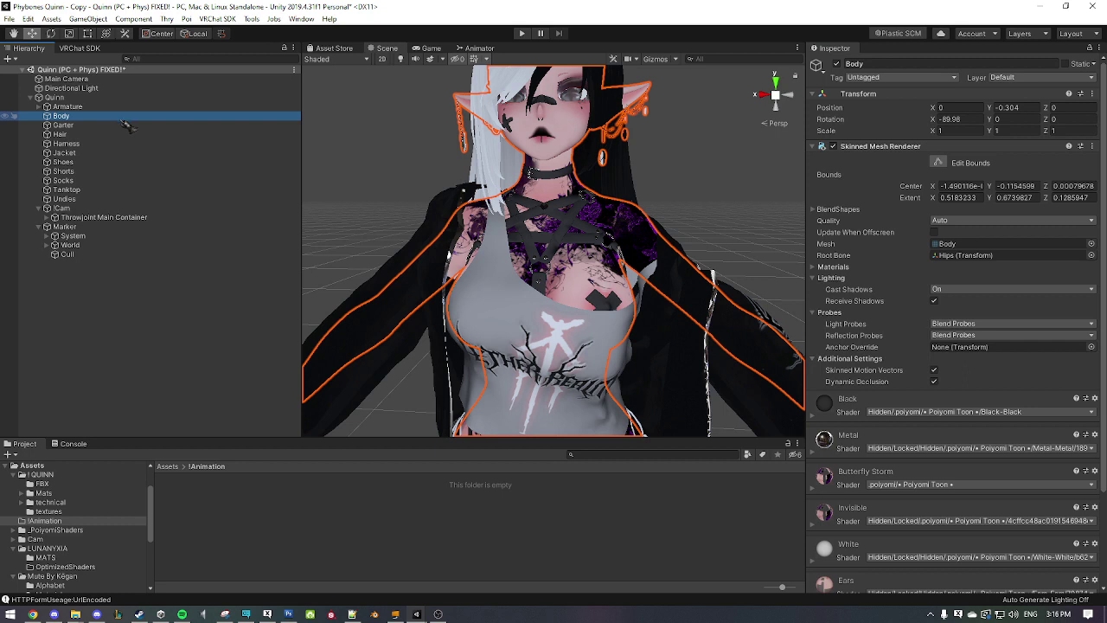
{"action": "scroll", "coordinate": [852, 347], "scroll_direction": "down", "scroll_amount": 3}
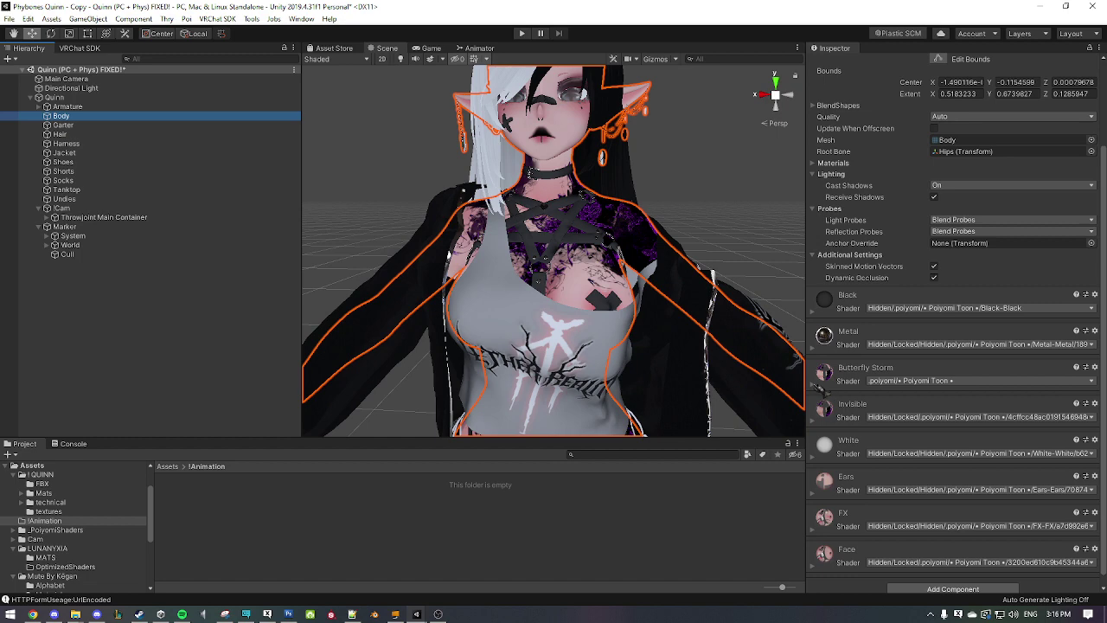
{"action": "left_click", "coordinate": [820, 387]}
Step: Scroll the Butterfly Storm Poiyomi Toon settings down to the Color Adjust hue options
{"action": "scroll", "coordinate": [910, 385], "scroll_direction": "down", "scroll_amount": 6}
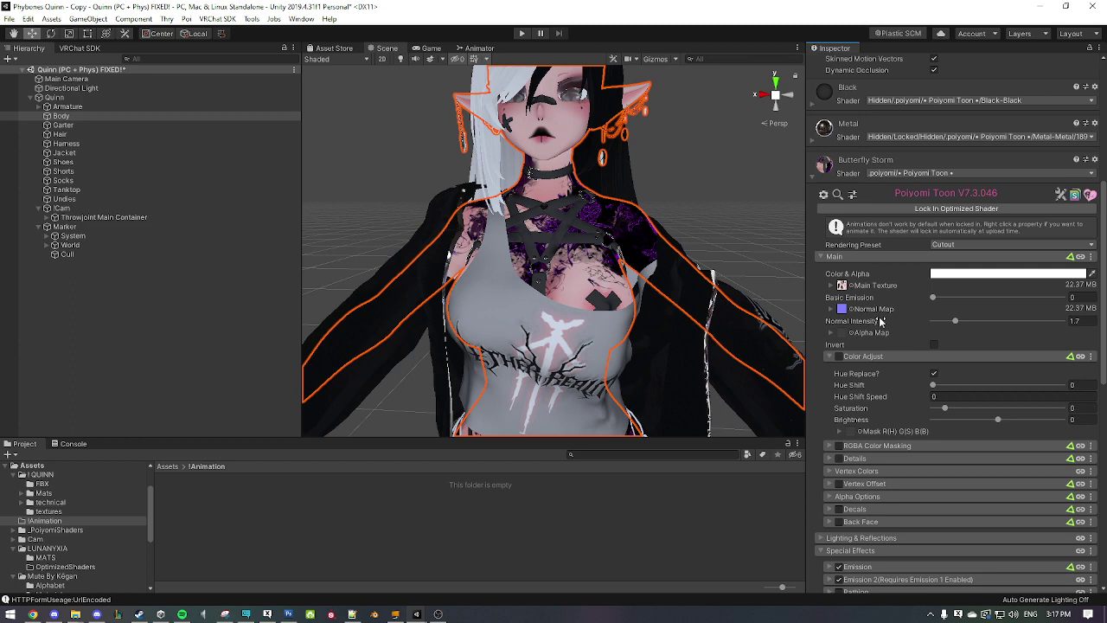
{"action": "scroll", "coordinate": [881, 321], "scroll_direction": "down", "scroll_amount": 3}
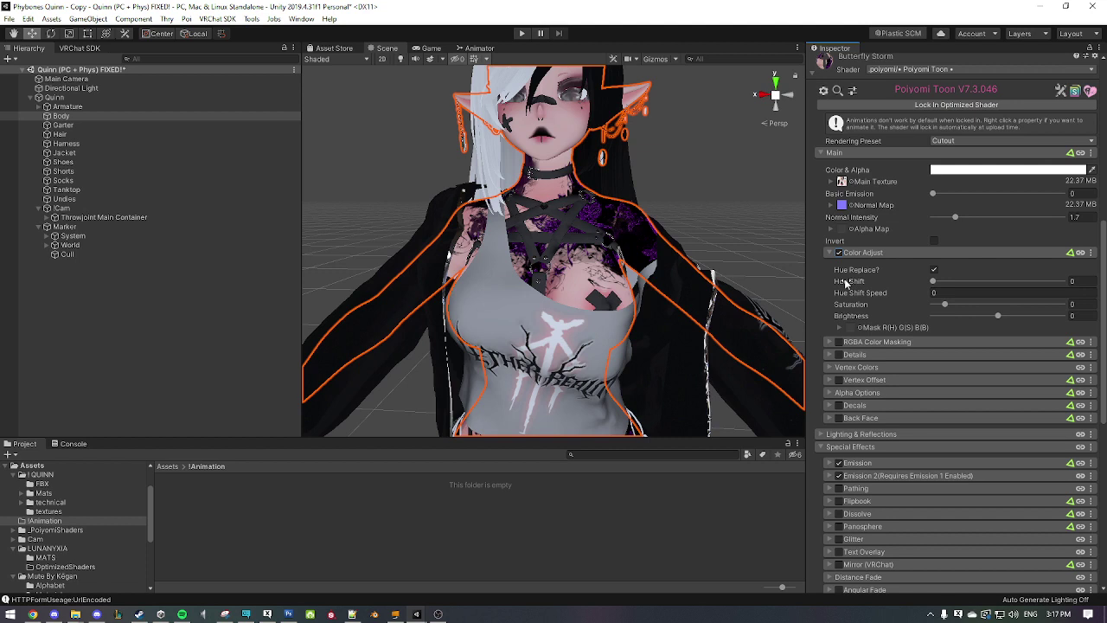
Step: Mark the Color Adjust Hue Shift as Animated (when locked) and preview shifting the hue
{"action": "right_click", "coordinate": [845, 283]}
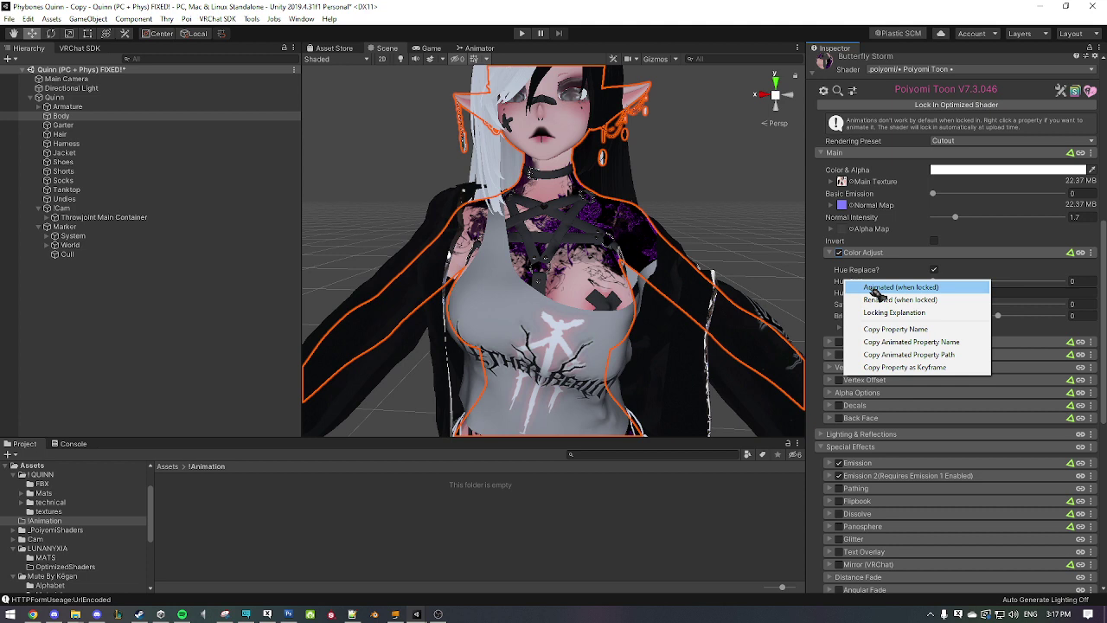
{"action": "left_click", "coordinate": [879, 293]}
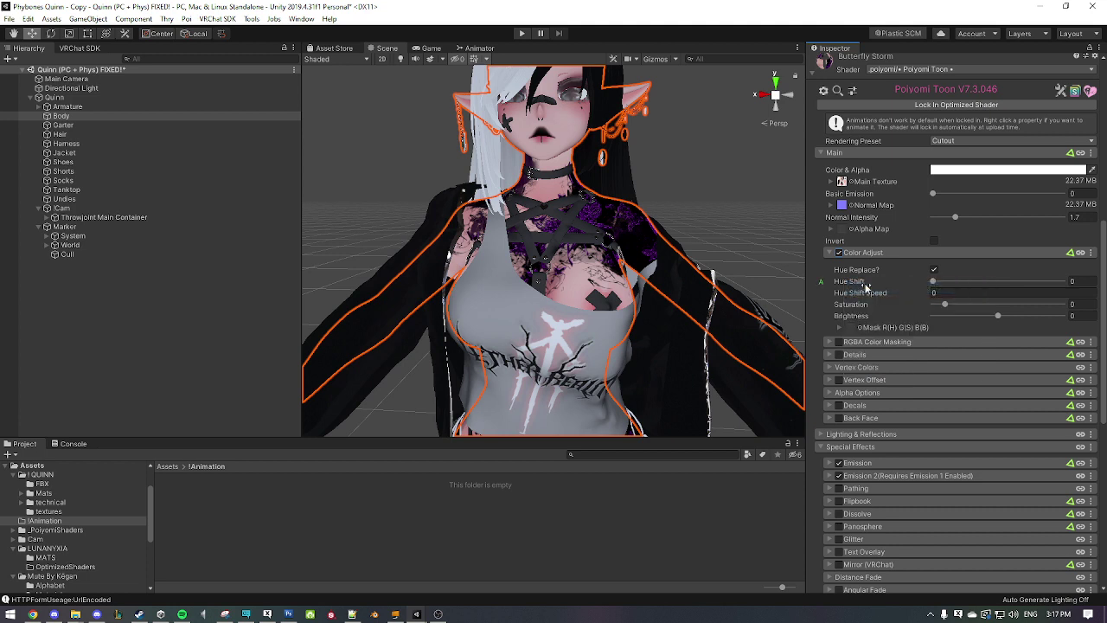
{"action": "left_click_drag", "start_coordinate": [941, 286], "coordinate": [911, 294]}
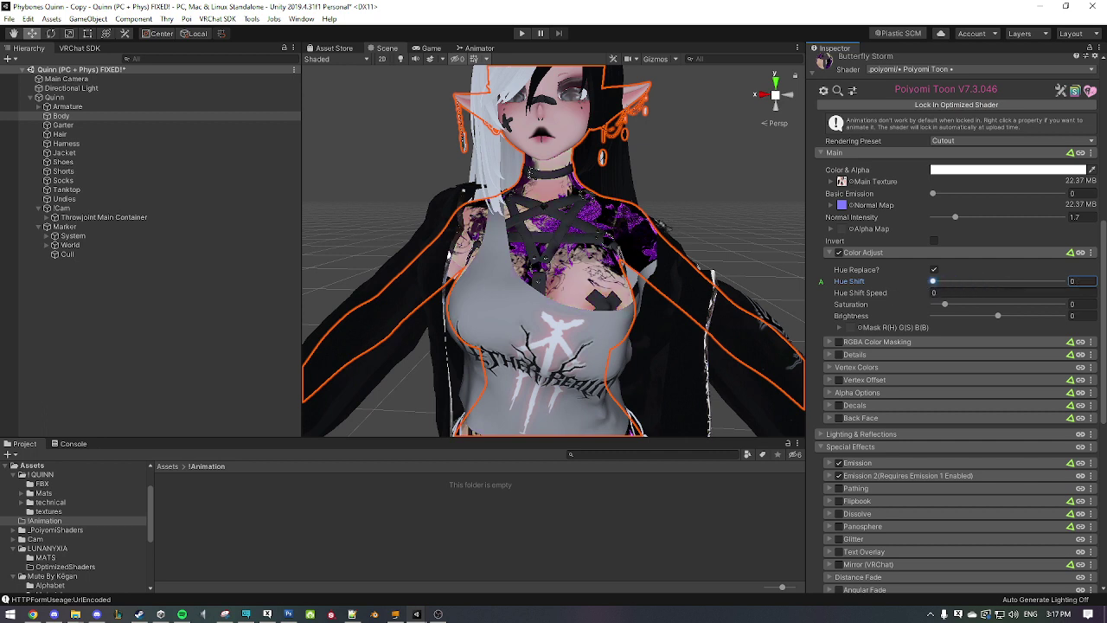
Step: Remove the animated marking from Hue Shift, then disable and collapse Color Adjust
{"action": "right_click", "coordinate": [849, 282]}
{"action": "left_click", "coordinate": [900, 289]}
{"action": "left_click", "coordinate": [838, 253]}
{"action": "left_click", "coordinate": [909, 256]}
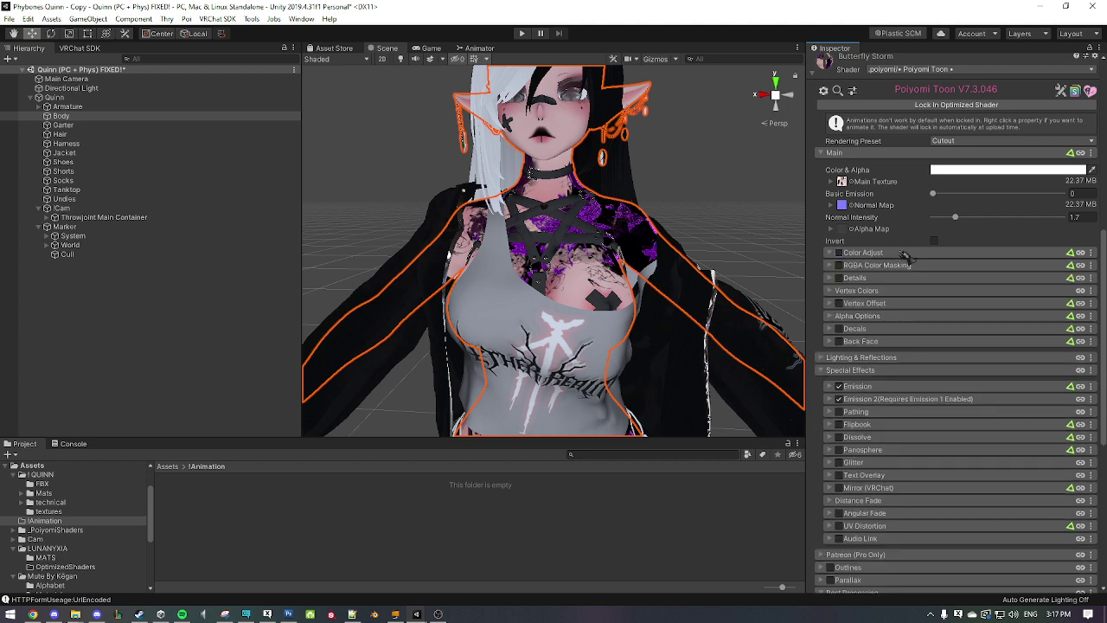
Step: Expand Emission and mark its Hue Shift Animated (when locked), previewing it before returning to 0
{"action": "left_click", "coordinate": [870, 388]}
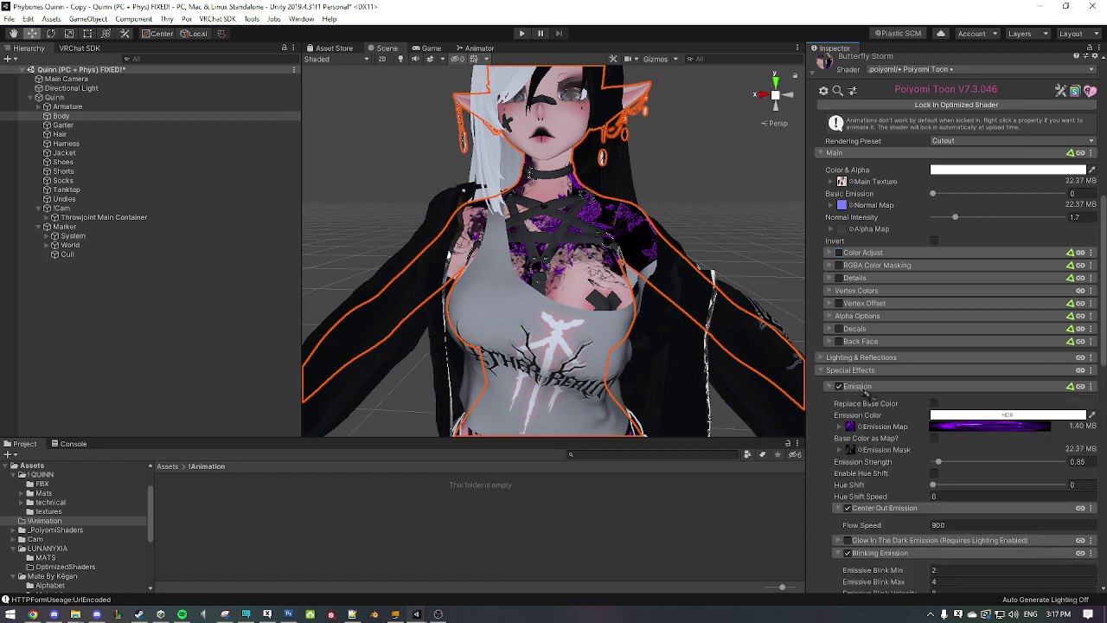
{"action": "scroll", "coordinate": [865, 391], "scroll_direction": "down", "scroll_amount": 3}
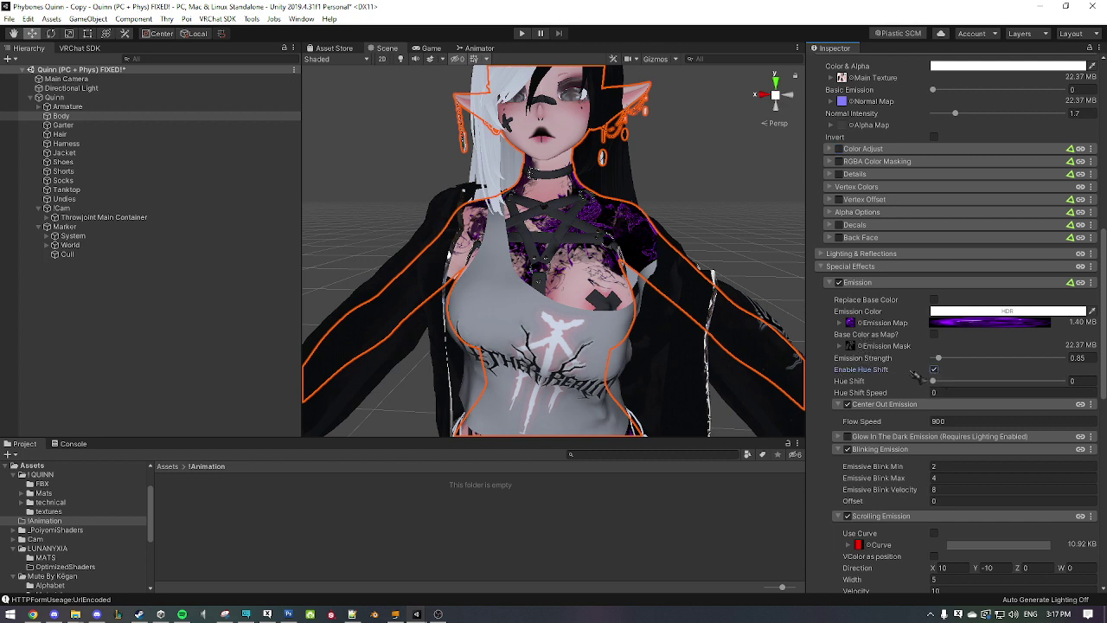
{"action": "right_click", "coordinate": [847, 385]}
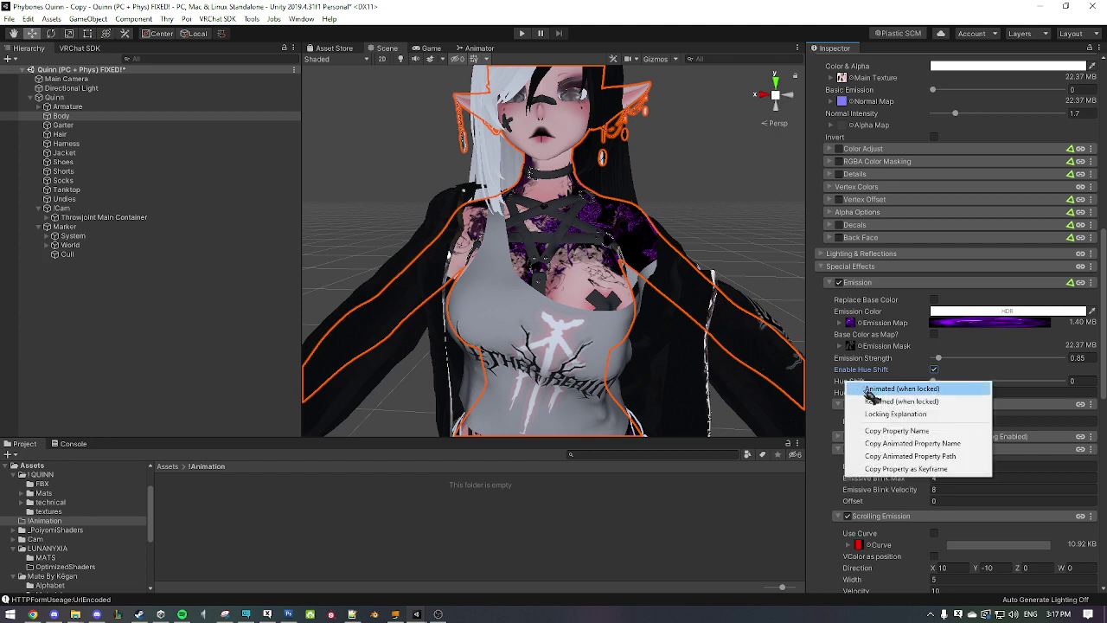
{"action": "left_click", "coordinate": [870, 391]}
{"action": "left_click", "coordinate": [934, 382]}
{"action": "mouse_move", "coordinate": [940, 382]}
{"action": "left_mouse_down"}
{"action": "mouse_move", "coordinate": [1028, 381]}
{"action": "mouse_move", "coordinate": [926, 386]}
{"action": "left_mouse_up"}
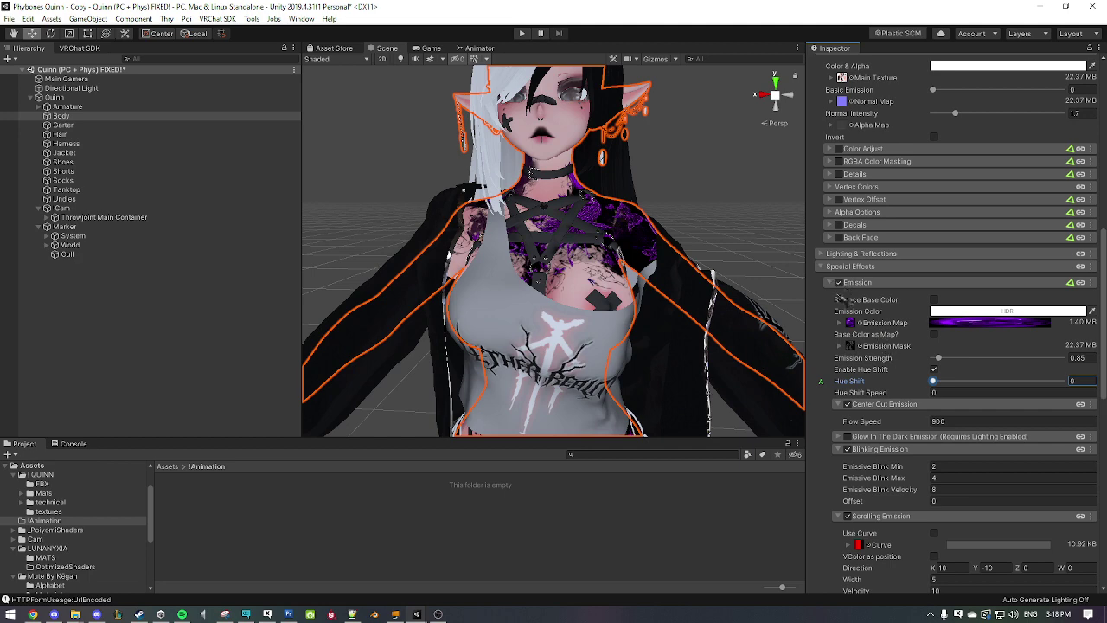
Step: Expand Emission 2, enable its hue shifting, and mark Hue Shift Animated (when locked), previewing it
{"action": "scroll", "coordinate": [858, 302], "scroll_direction": "down", "scroll_amount": 3}
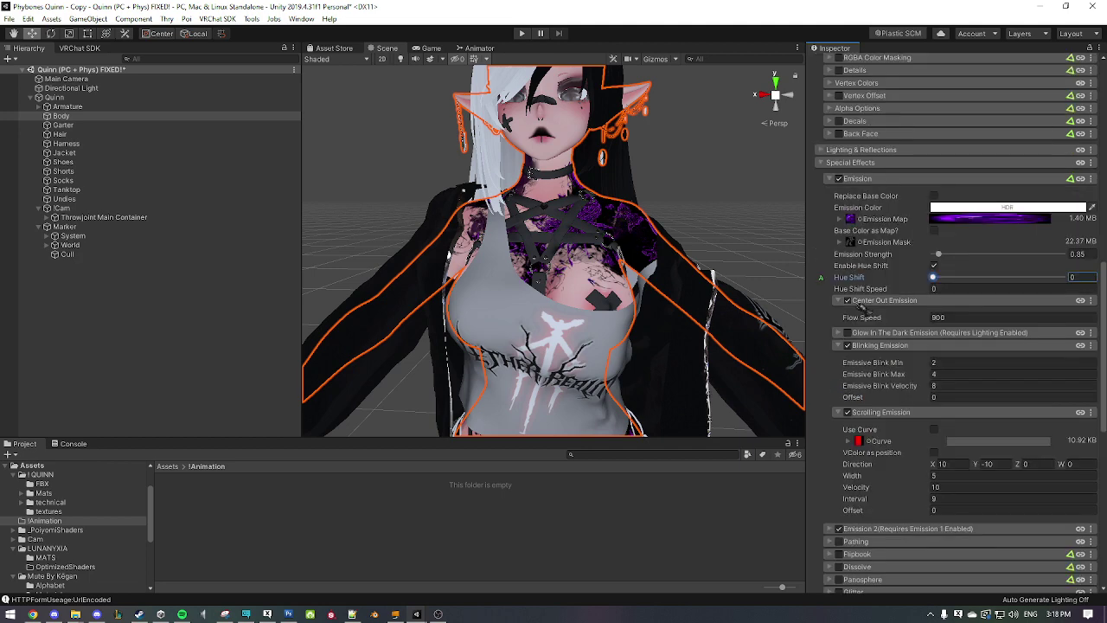
{"action": "scroll", "coordinate": [859, 308], "scroll_direction": "down", "scroll_amount": 6}
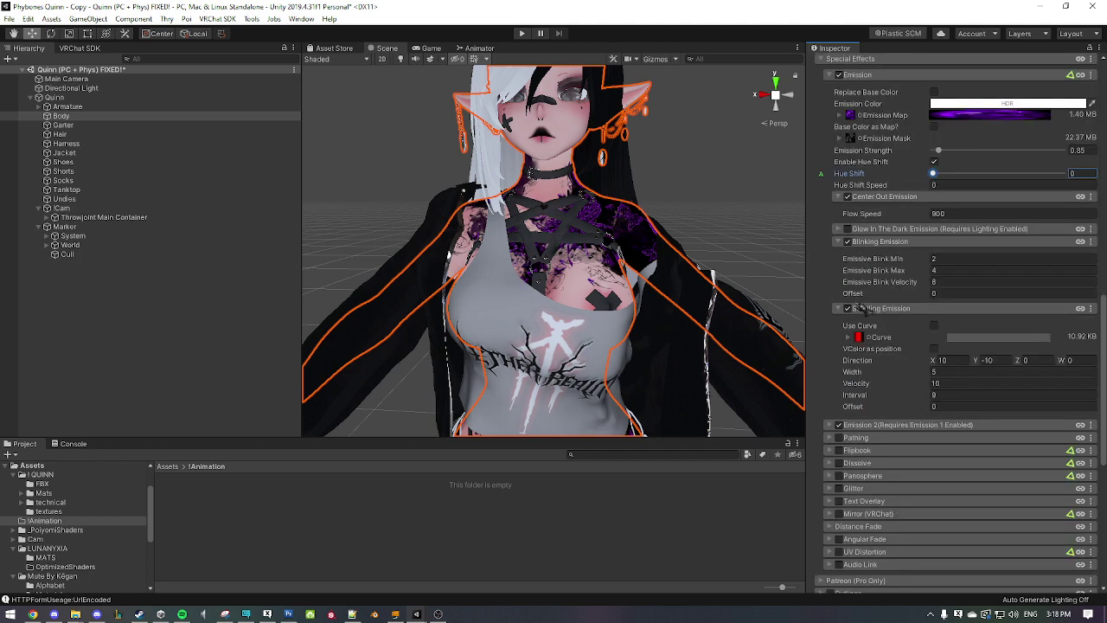
{"action": "left_click", "coordinate": [848, 322]}
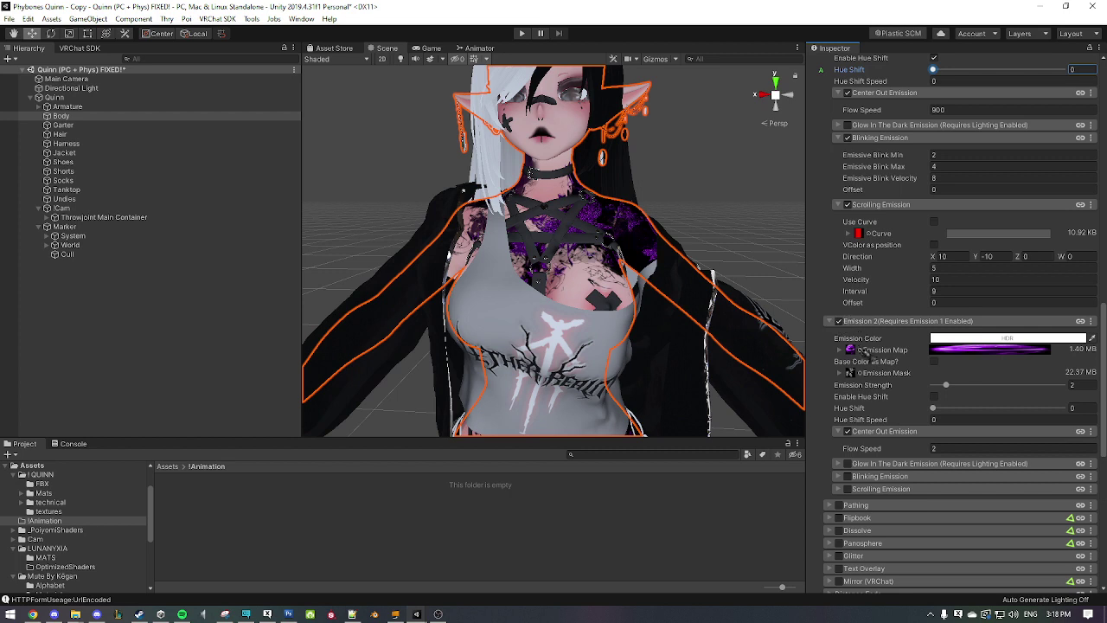
{"action": "left_click", "coordinate": [934, 396]}
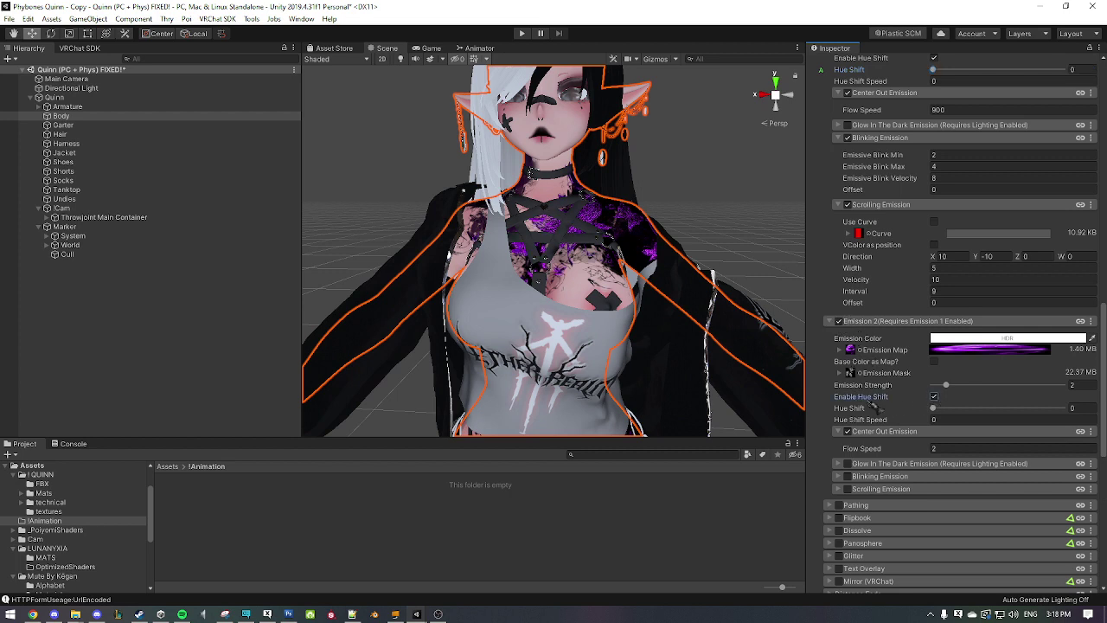
{"action": "right_click", "coordinate": [855, 407]}
{"action": "left_click", "coordinate": [909, 413]}
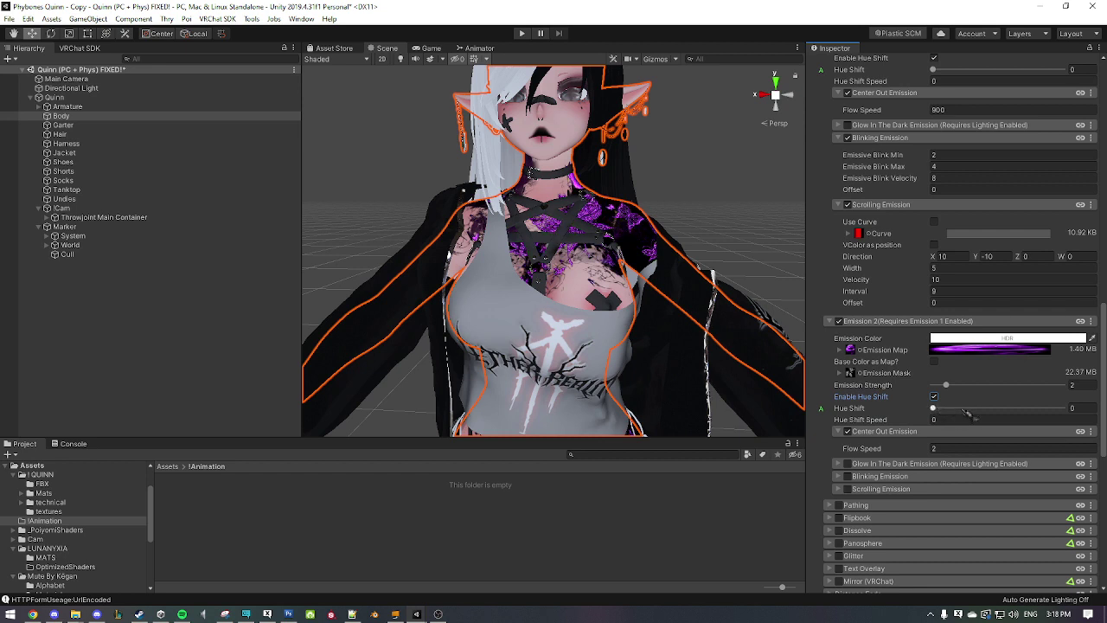
{"action": "left_click_drag", "start_coordinate": [935, 410], "coordinate": [975, 410]}
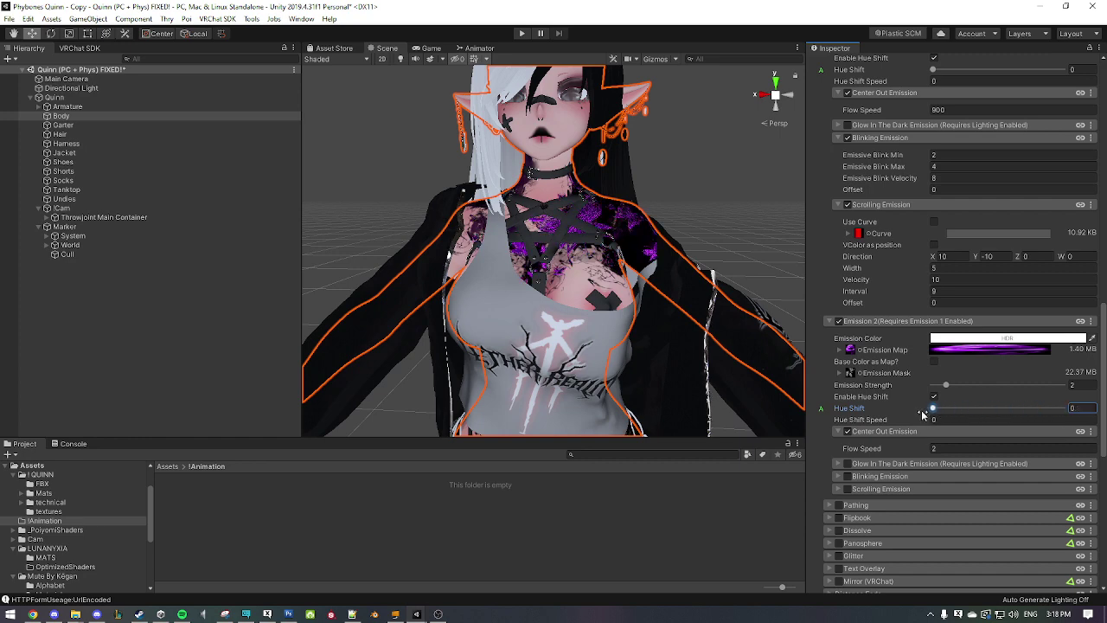
Step: Adjust the Butterfly Storm material's main colour in the colour picker
{"action": "scroll", "coordinate": [908, 398], "scroll_direction": "up", "scroll_amount": 8}
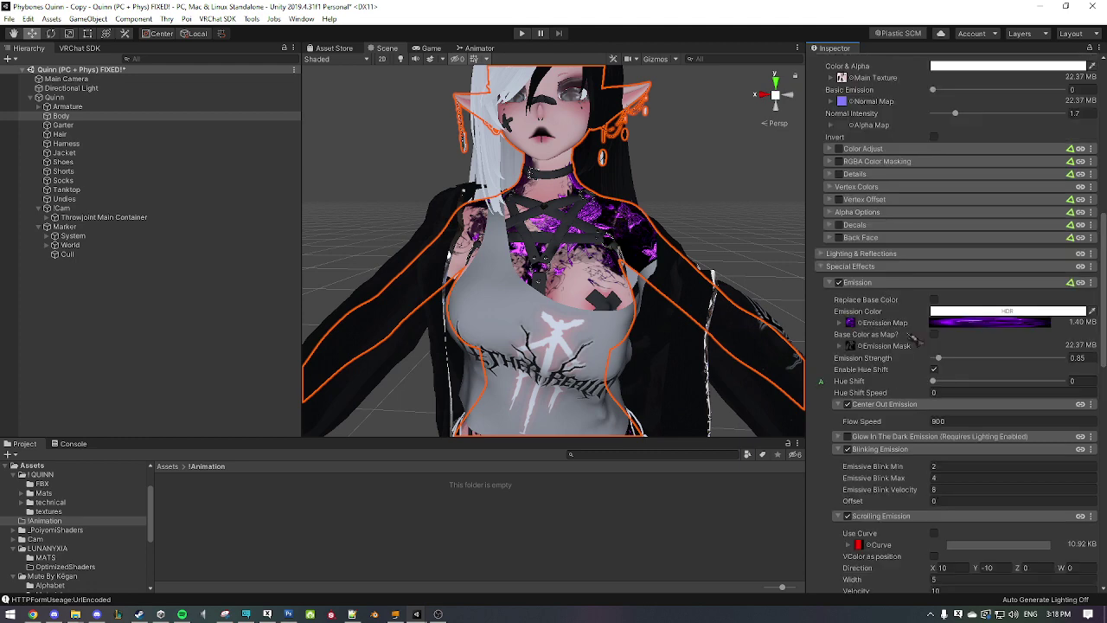
{"action": "scroll", "coordinate": [947, 286], "scroll_direction": "up", "scroll_amount": 3}
{"action": "left_click", "coordinate": [965, 170]}
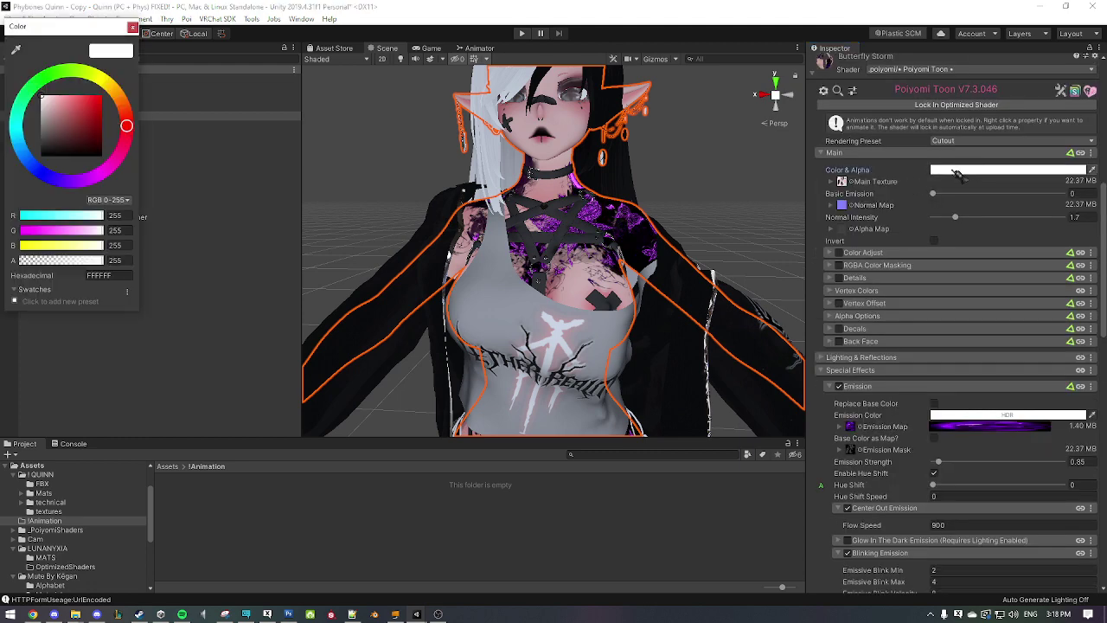
{"action": "mouse_move", "coordinate": [80, 121]}
{"action": "left_mouse_down"}
{"action": "mouse_move", "coordinate": [144, 78]}
{"action": "mouse_move", "coordinate": [38, 92]}
{"action": "left_mouse_up"}
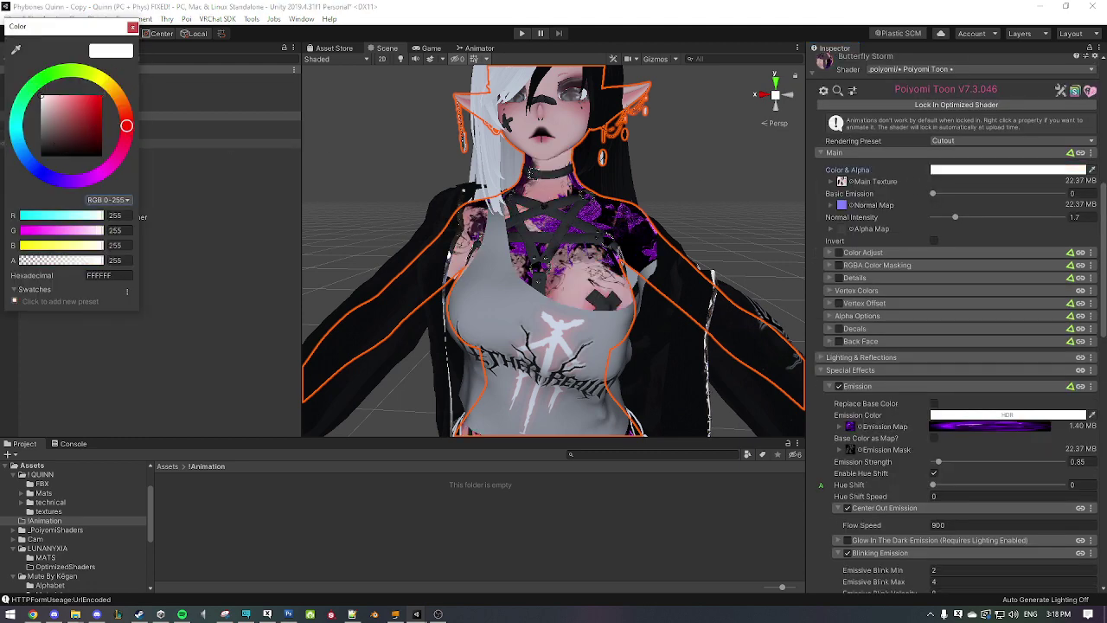
{"action": "left_click", "coordinate": [132, 27]}
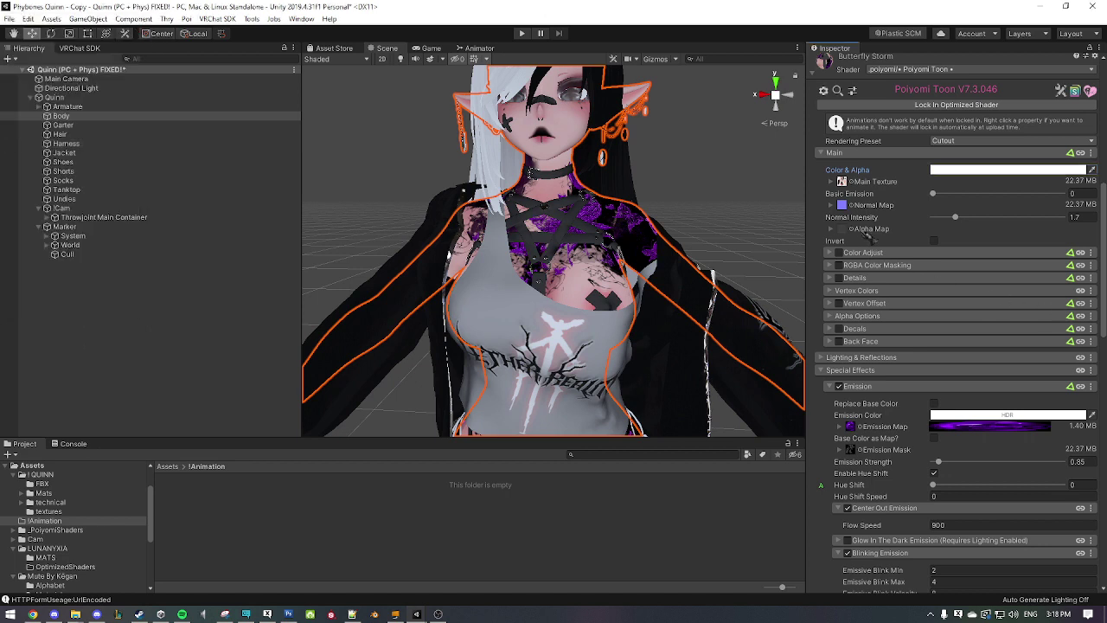
Step: Adjust the Emission 2 colour, then return the Project window to the Assets root
{"action": "scroll", "coordinate": [874, 210], "scroll_direction": "down", "scroll_amount": 3}
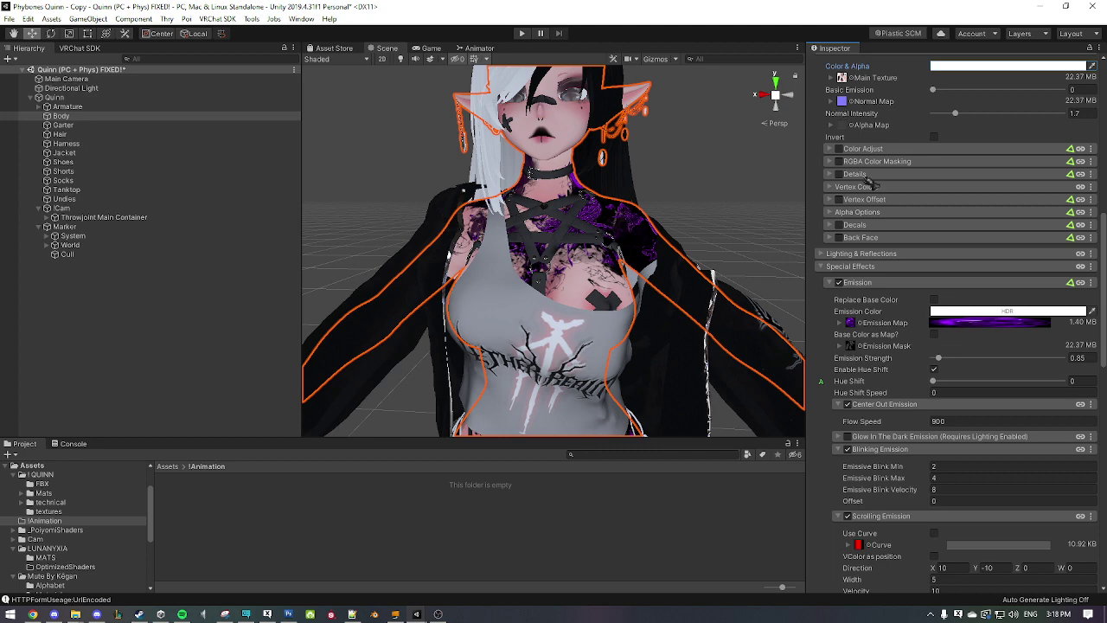
{"action": "scroll", "coordinate": [887, 304], "scroll_direction": "down", "scroll_amount": 9}
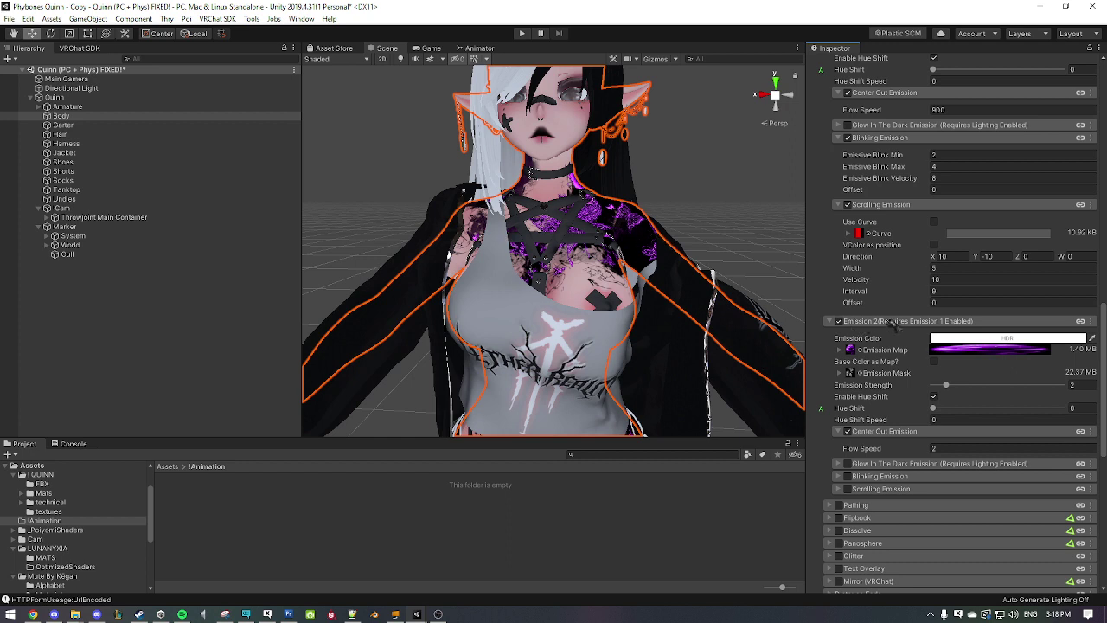
{"action": "left_click", "coordinate": [936, 339]}
{"action": "mouse_move", "coordinate": [90, 122]}
{"action": "left_mouse_down"}
{"action": "mouse_move", "coordinate": [111, 102]}
{"action": "mouse_move", "coordinate": [160, 95]}
{"action": "mouse_move", "coordinate": [87, 82]}
{"action": "mouse_move", "coordinate": [35, 57]}
{"action": "left_mouse_up"}
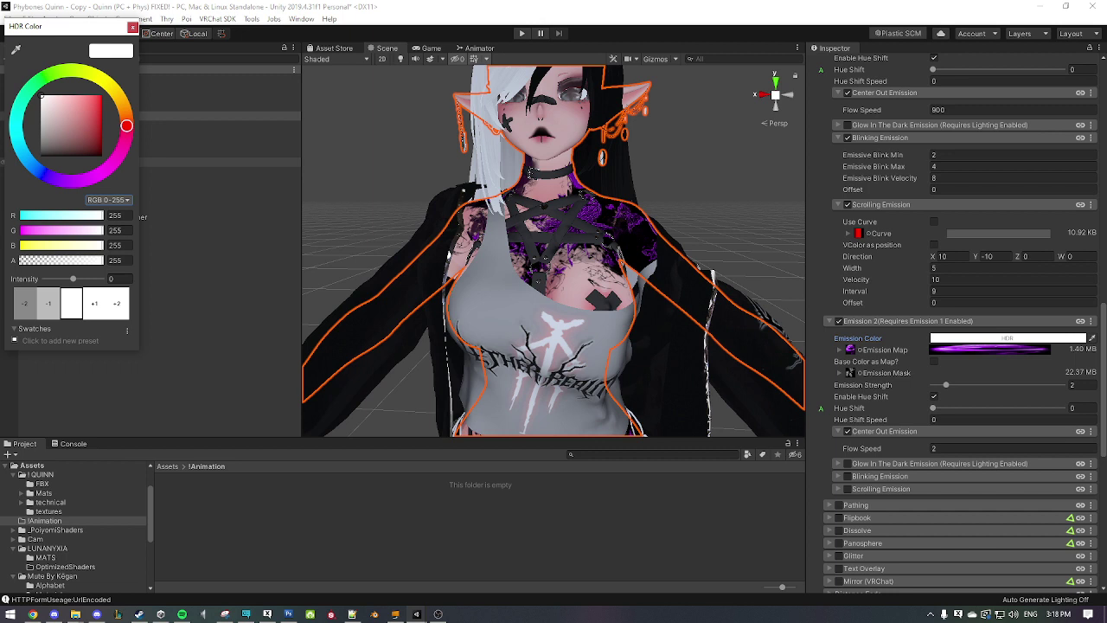
{"action": "left_click", "coordinate": [133, 27]}
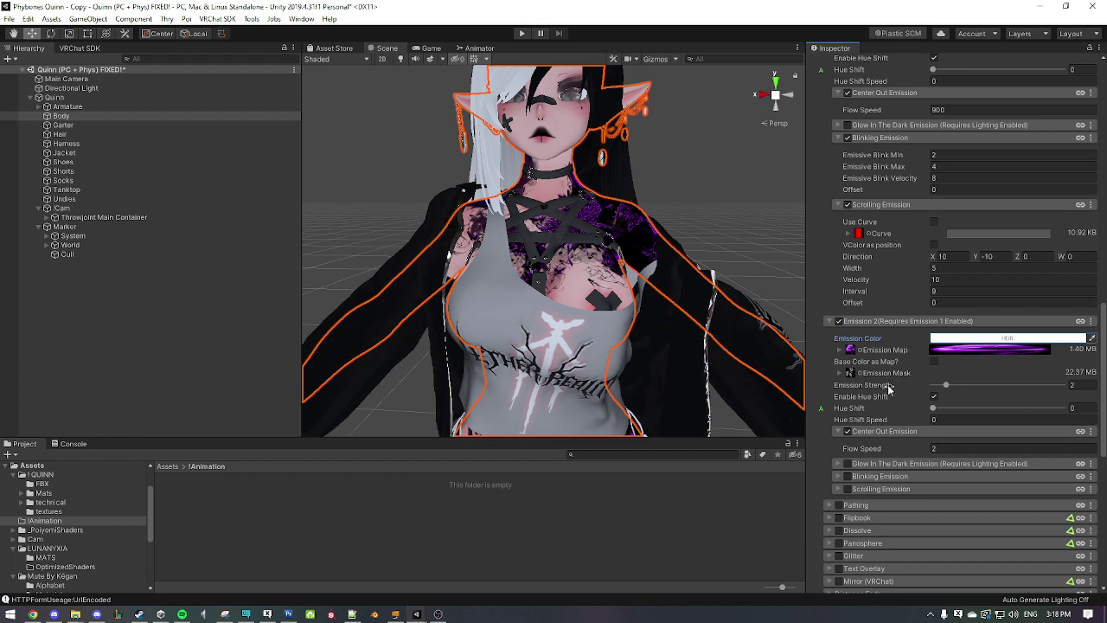
{"action": "left_click", "coordinate": [169, 467]}
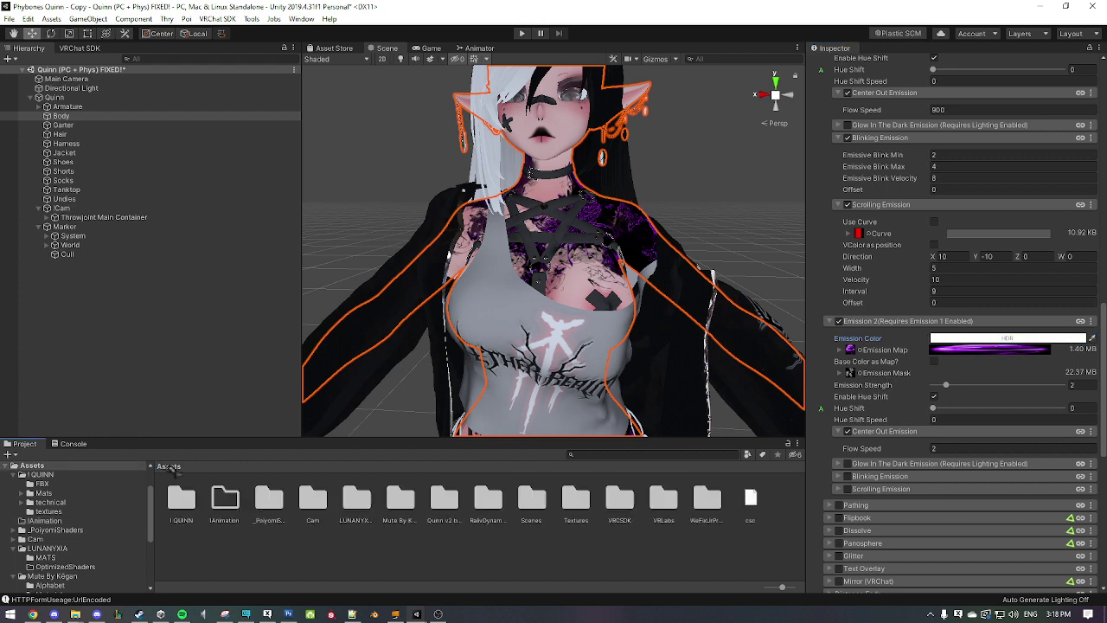
Step: Open the !Animation folder and duplicate the Quinn avatar as Quinn (1)
{"action": "double_click", "coordinate": [225, 499]}
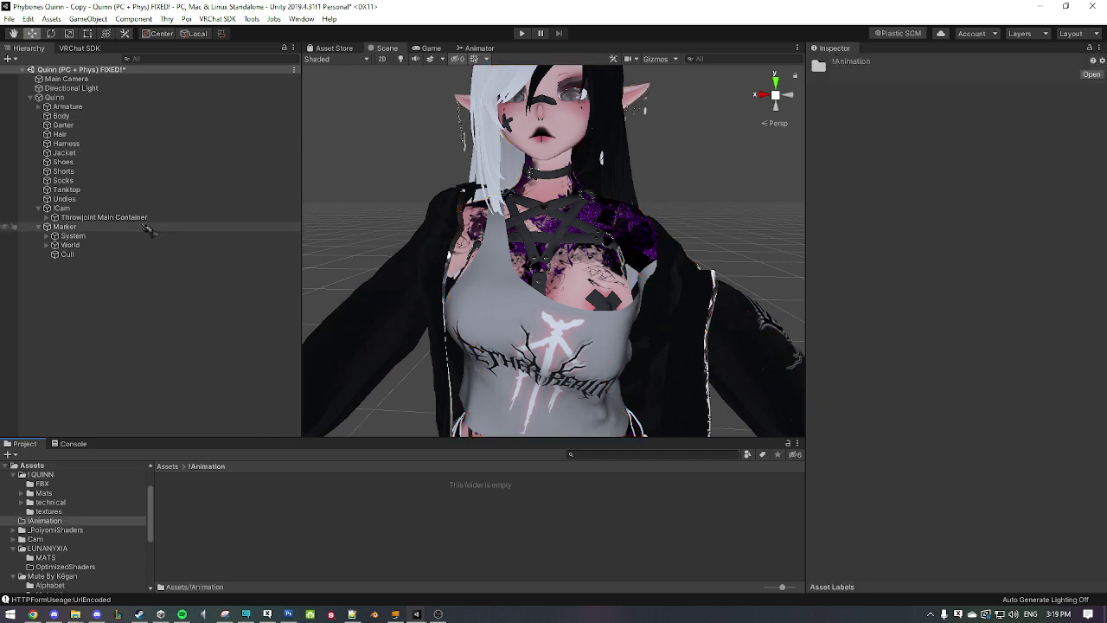
{"action": "left_click", "coordinate": [54, 98]}
{"action": "left_click", "coordinate": [31, 98]}
{"action": "key", "text": "ctrl+d"}
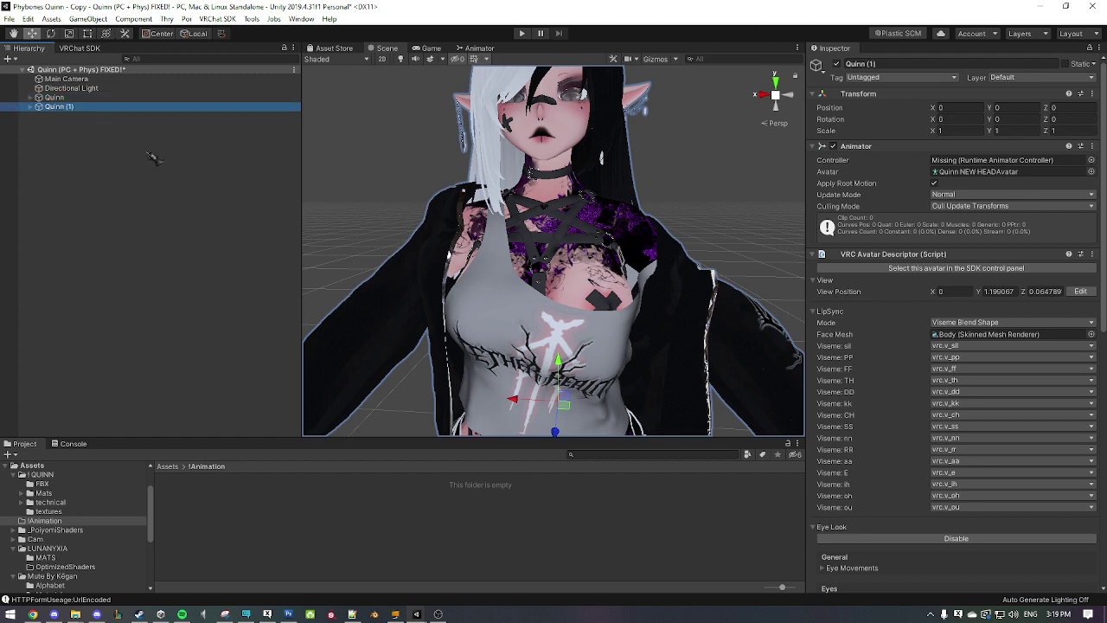
Step: Deactivate the original Quinn and select the duplicate Quinn (1)
{"action": "left_click", "coordinate": [111, 99]}
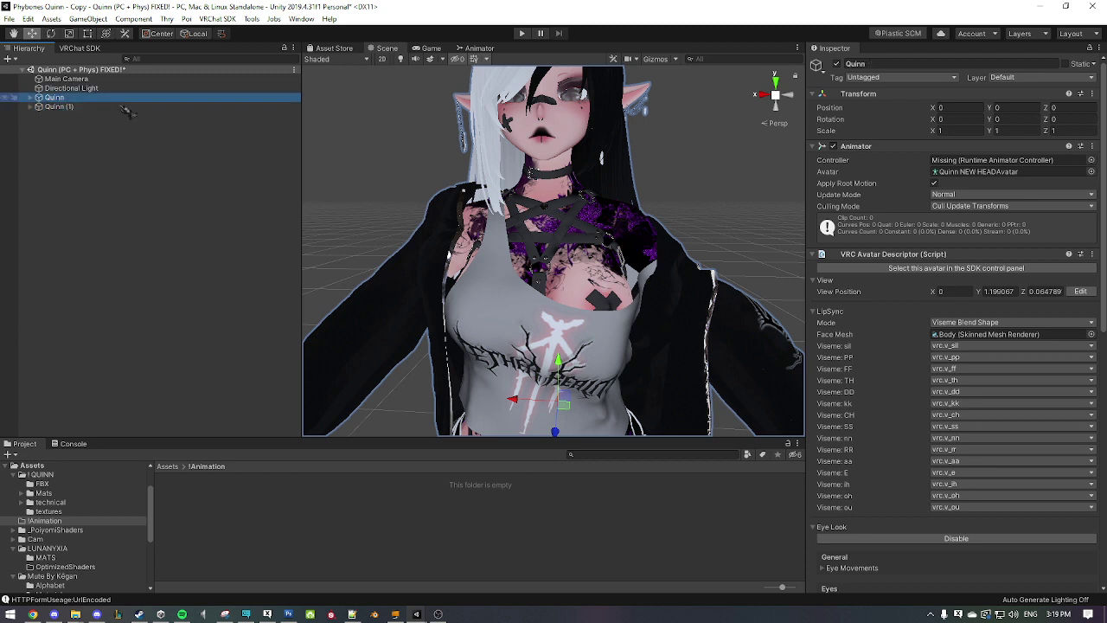
{"action": "left_click", "coordinate": [835, 64]}
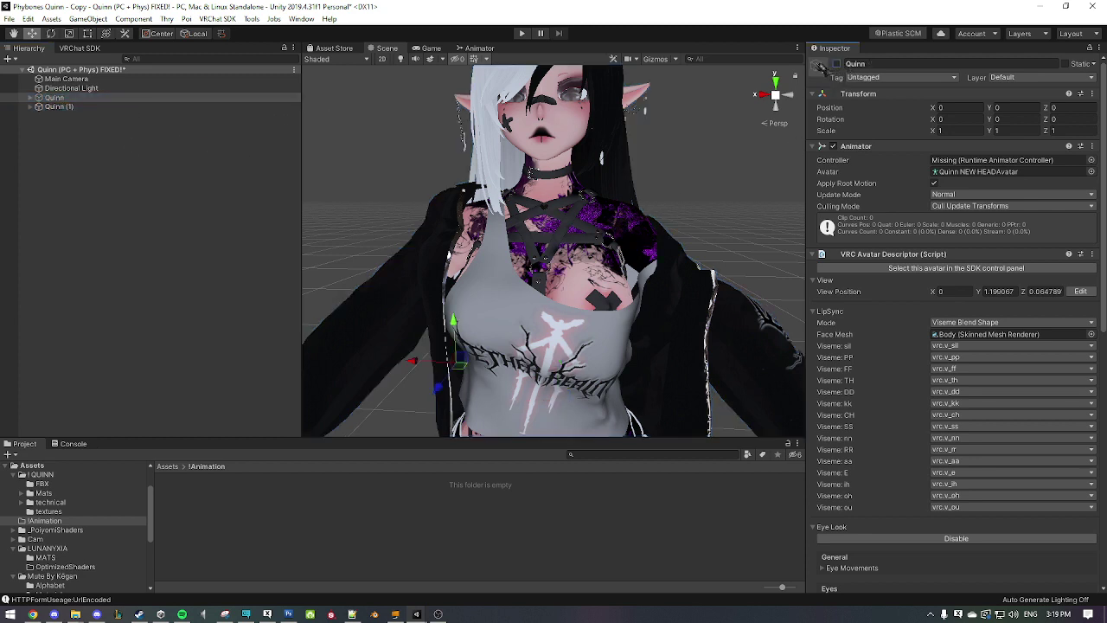
{"action": "left_click", "coordinate": [59, 107]}
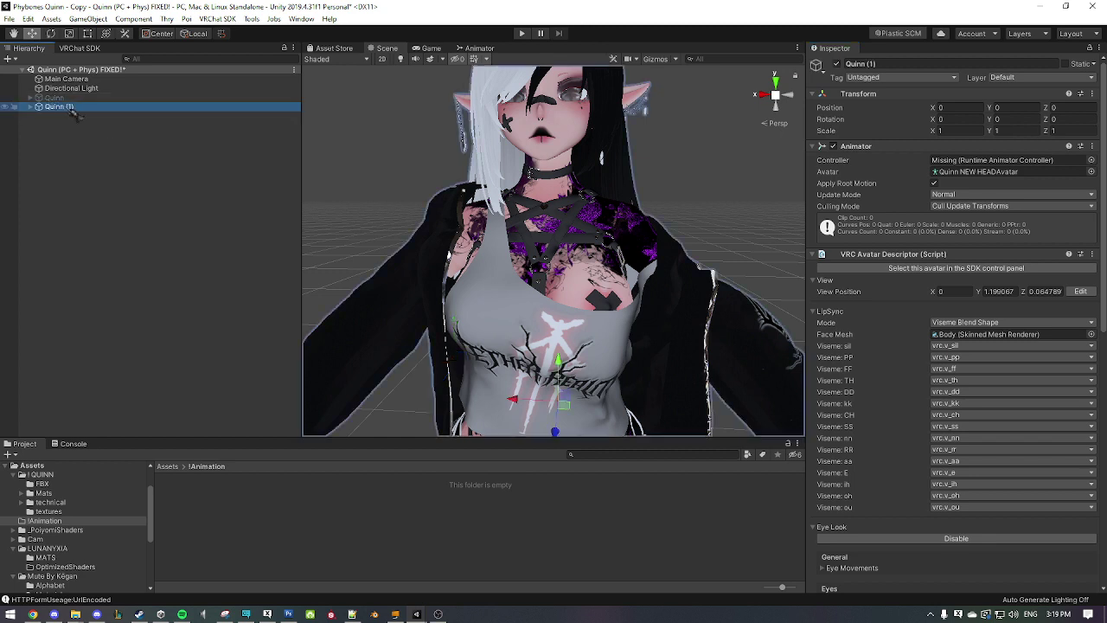
{"action": "scroll", "coordinate": [445, 246], "scroll_direction": "down", "scroll_amount": 5}
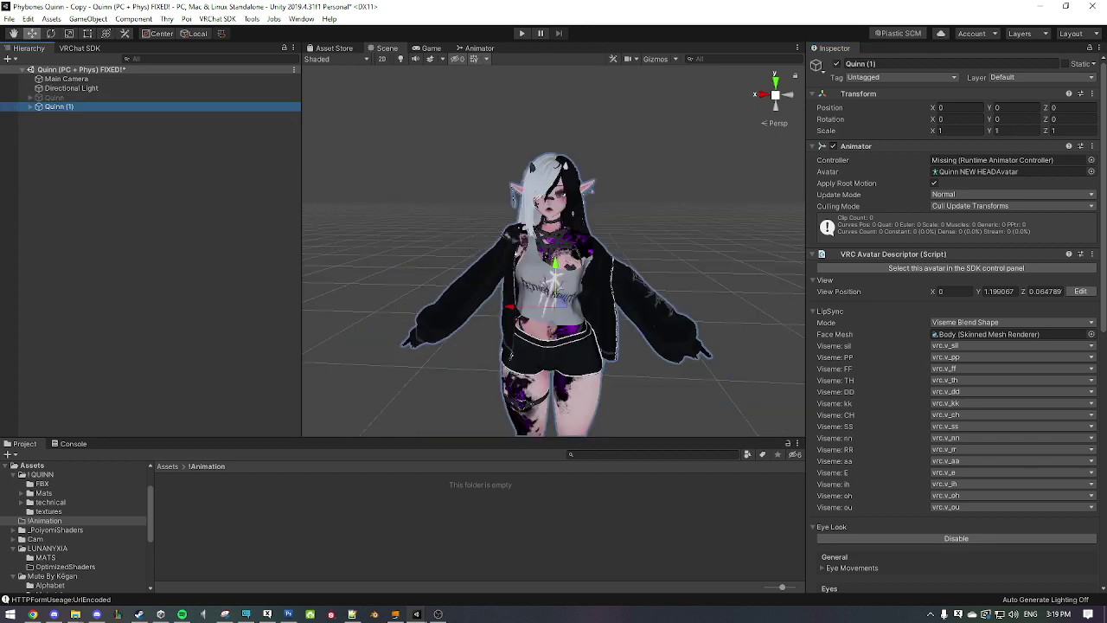
Step: Frame the whole avatar in the Scene view and clear the selection
{"action": "scroll", "coordinate": [510, 238], "scroll_direction": "up", "scroll_amount": 4}
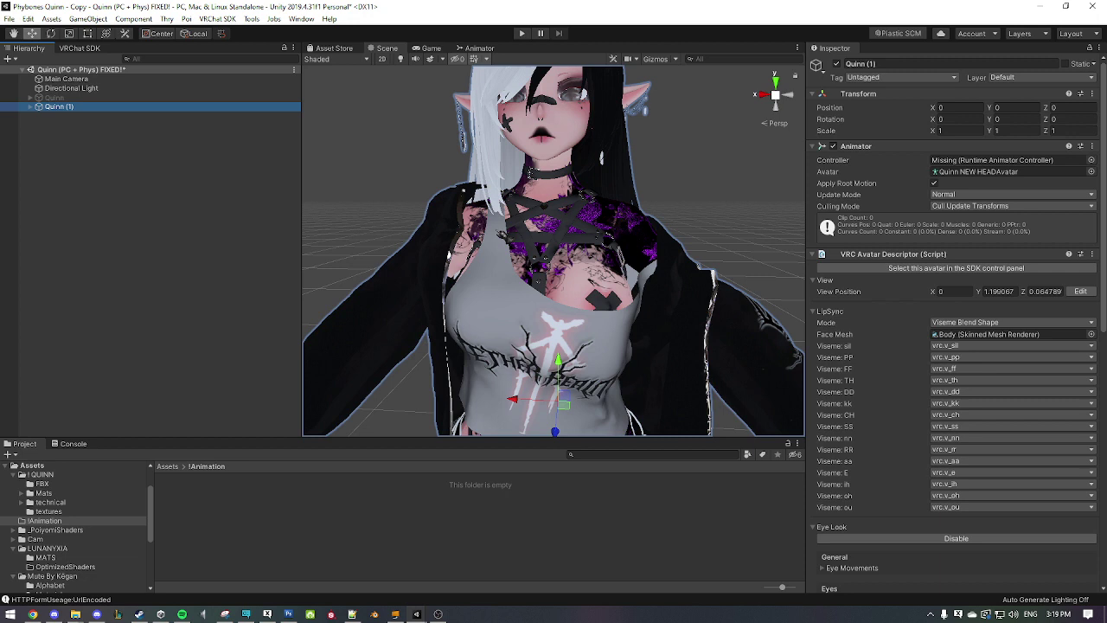
{"action": "key", "text": "f"}
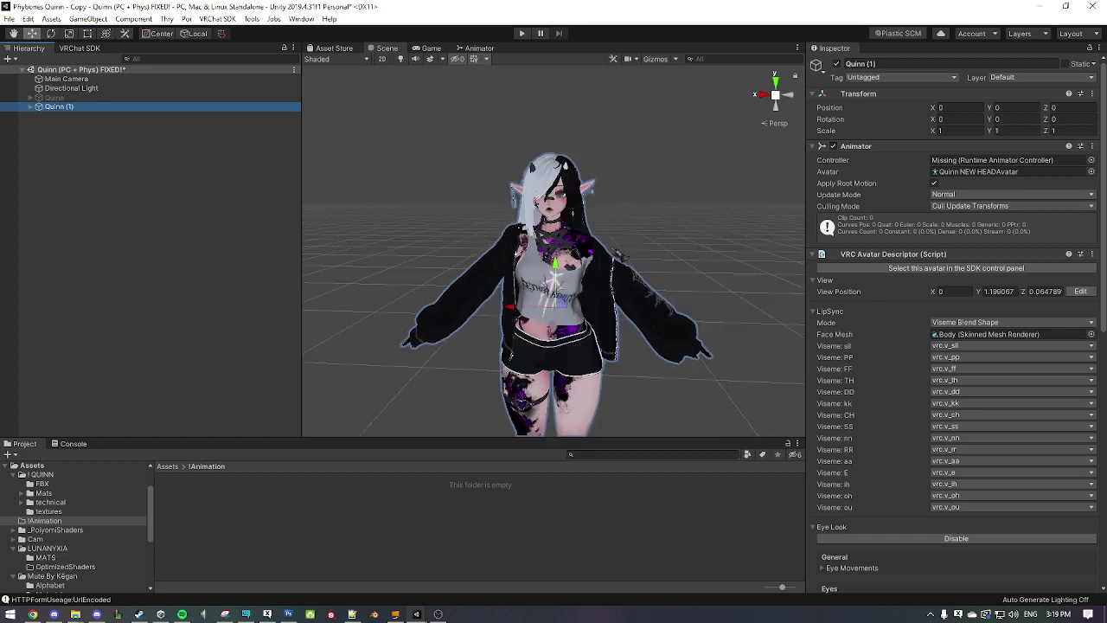
{"action": "key", "text": "Up"}
{"action": "key", "text": "Up"}
{"action": "key", "text": "Down"}
{"action": "key", "text": "Down"}
{"action": "left_click", "coordinate": [227, 517]}
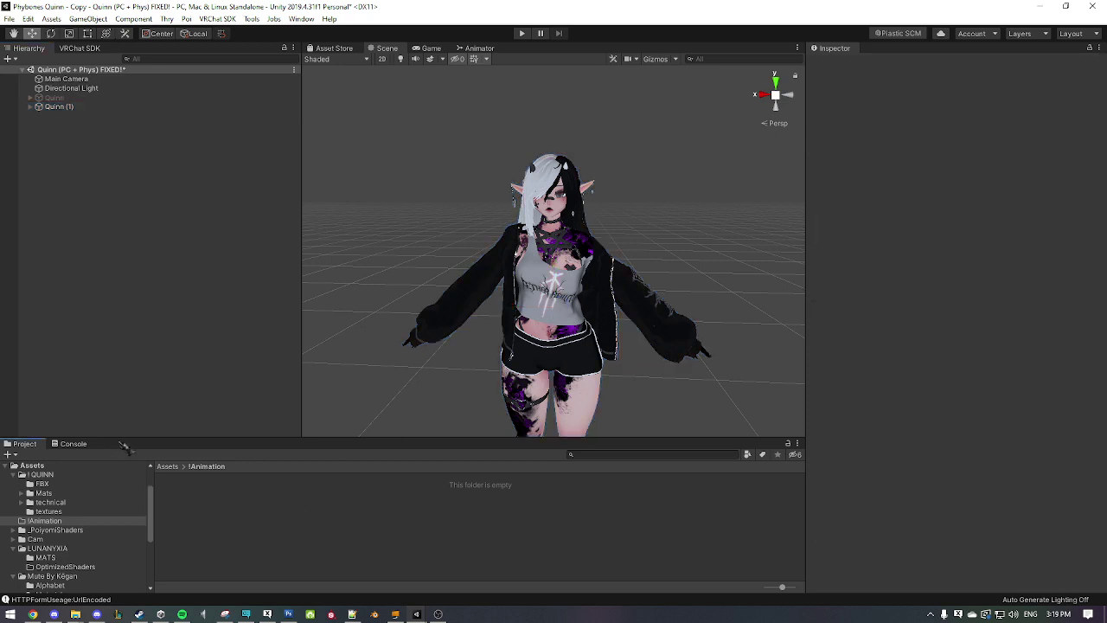
Step: Add an Animation tab to the bottom panel and start a new clip for Quinn (1)
{"action": "left_click", "coordinate": [798, 443]}
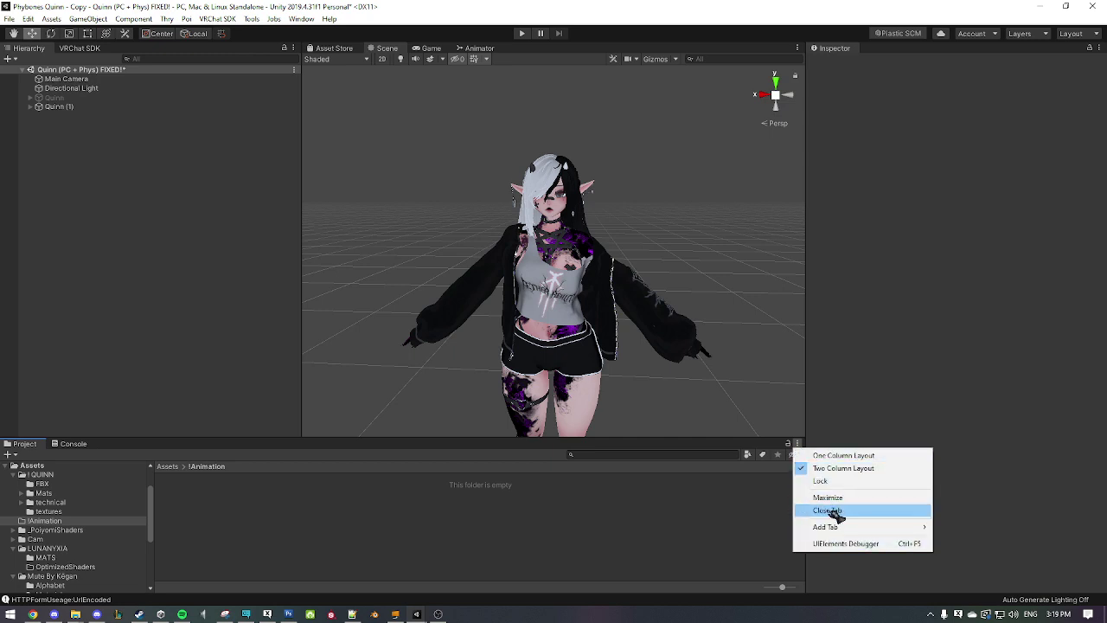
{"action": "mouse_move", "coordinate": [841, 533]}
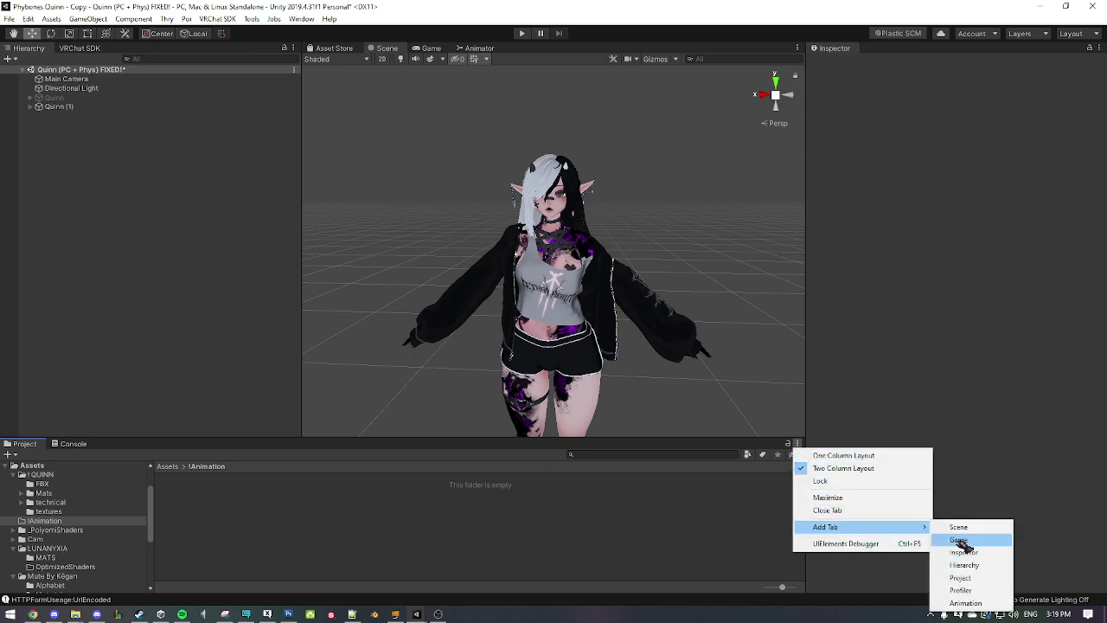
{"action": "left_click", "coordinate": [966, 602]}
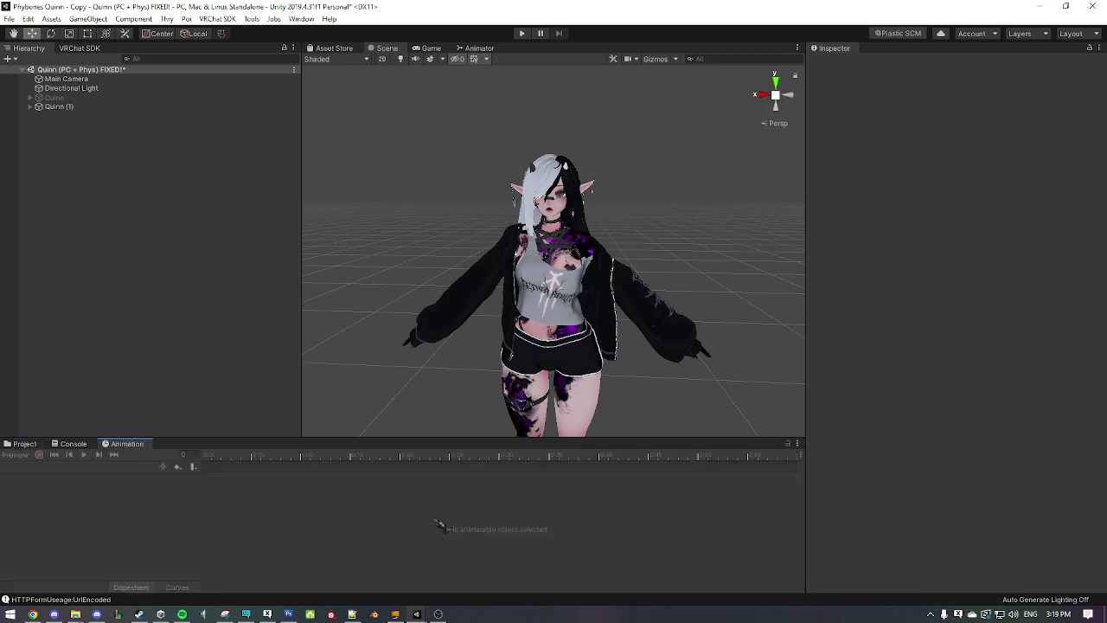
{"action": "left_click", "coordinate": [59, 108]}
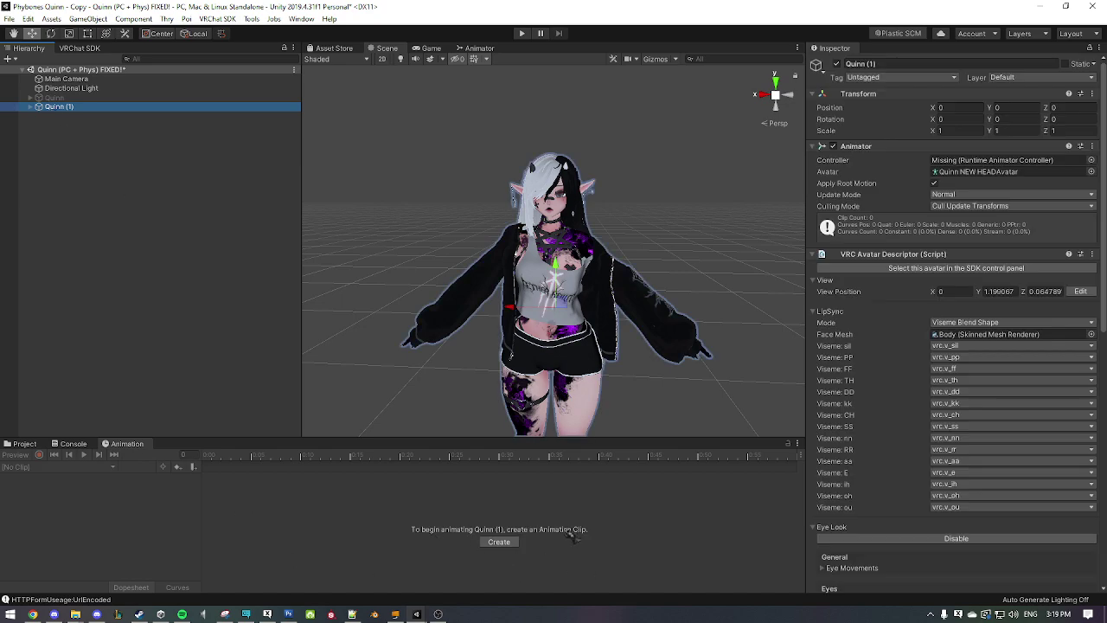
{"action": "left_click", "coordinate": [500, 543]}
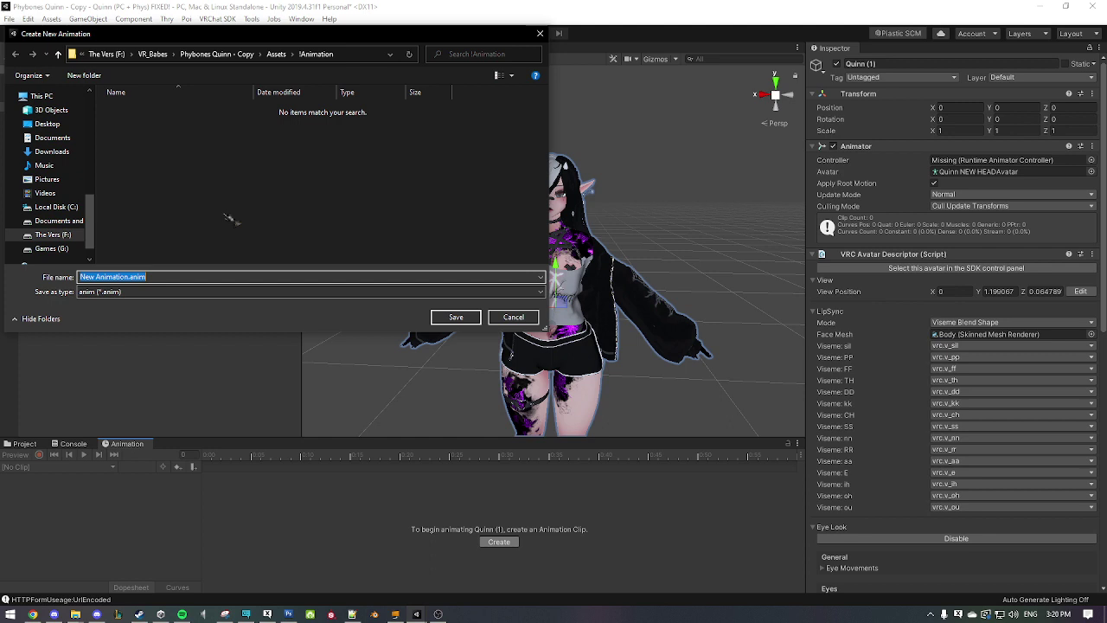
Step: Name the new clip ButterflyStormHue0 and save it in Assets/!Animation
{"action": "type", "text": "1"}
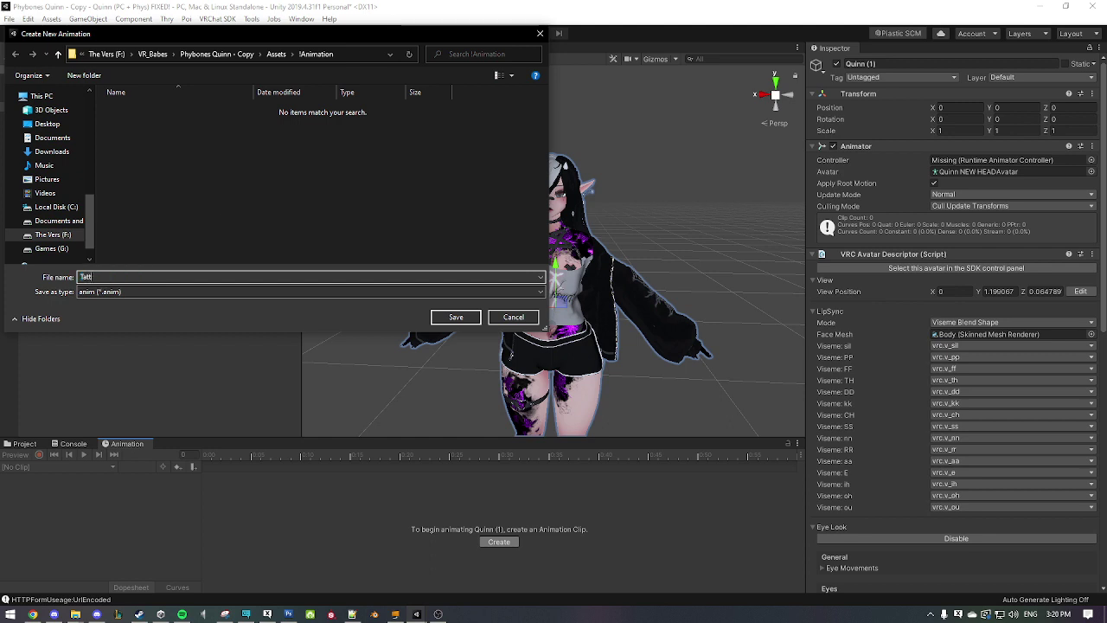
{"action": "type", "text": "B"}
{"action": "type", "text": "ue0"}
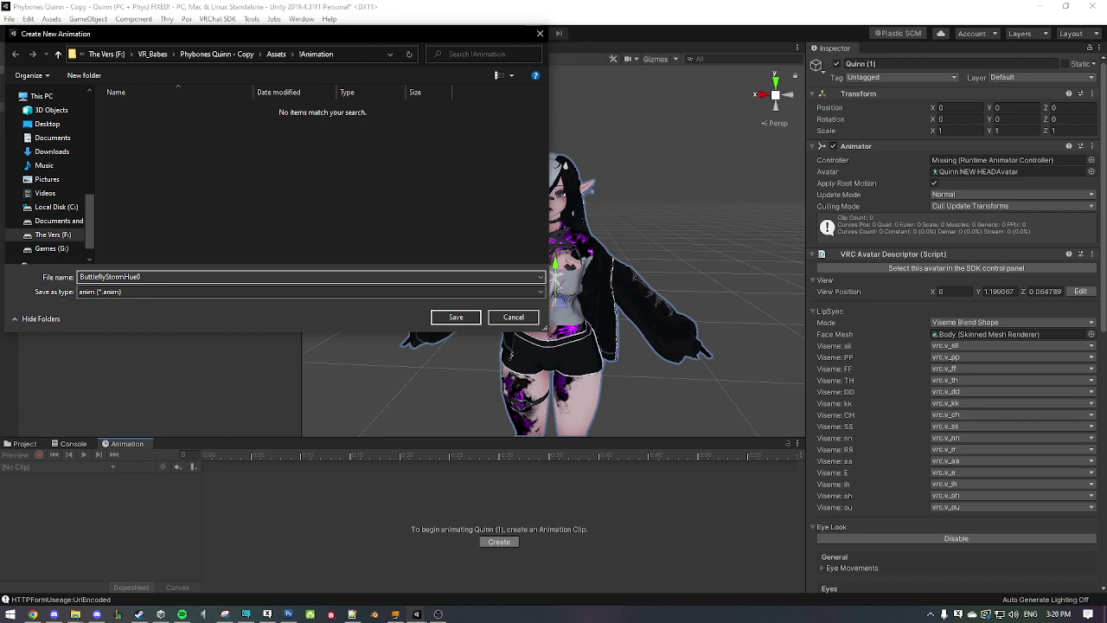
{"action": "left_click", "coordinate": [456, 318]}
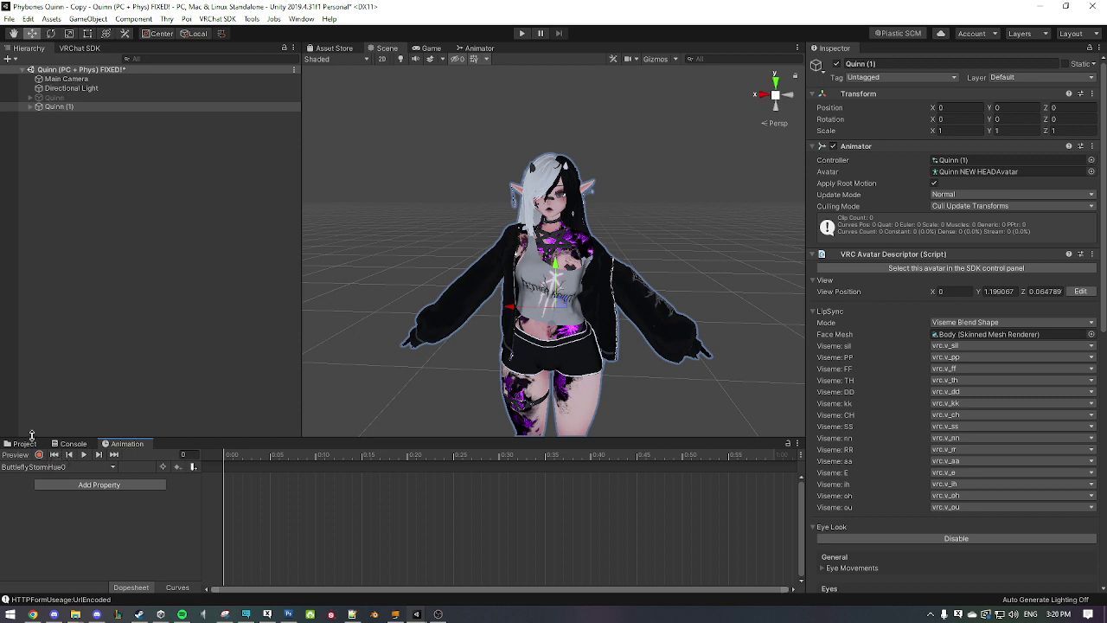
Step: With recording on, select Quinn (1)'s Body mesh and key its emission Hue Shift at 0
{"action": "left_click", "coordinate": [39, 454]}
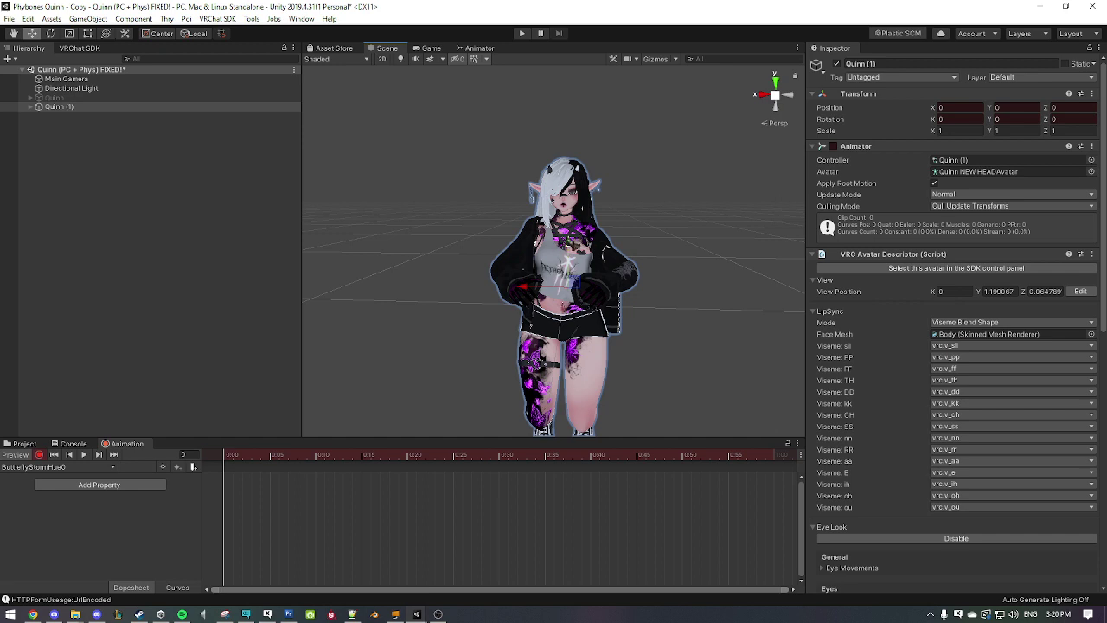
{"action": "left_click", "coordinate": [77, 245]}
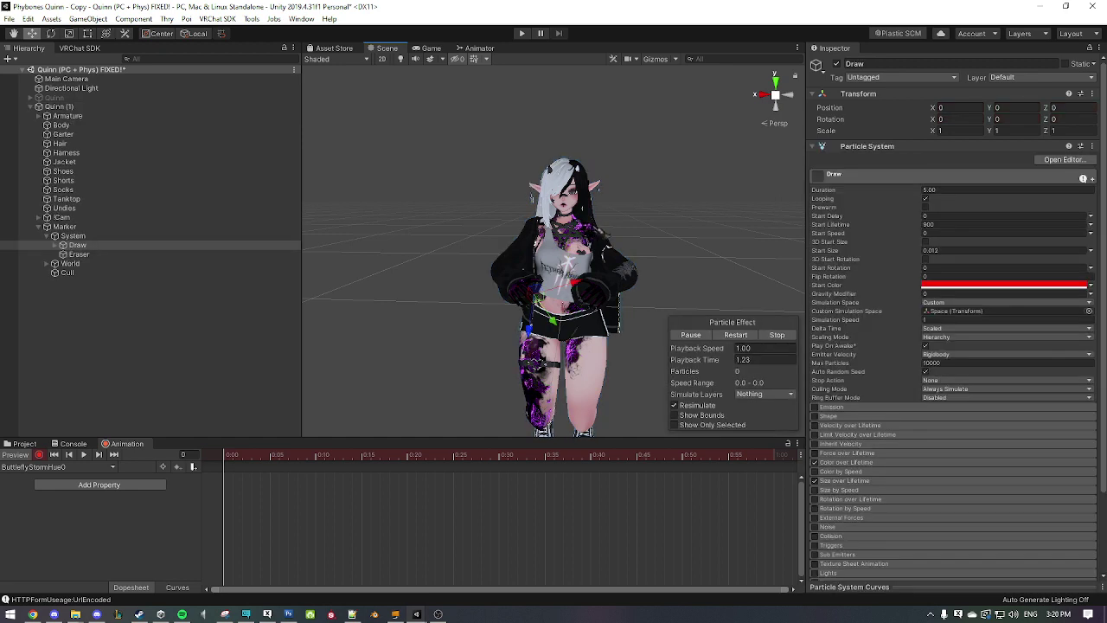
{"action": "left_click", "coordinate": [61, 125]}
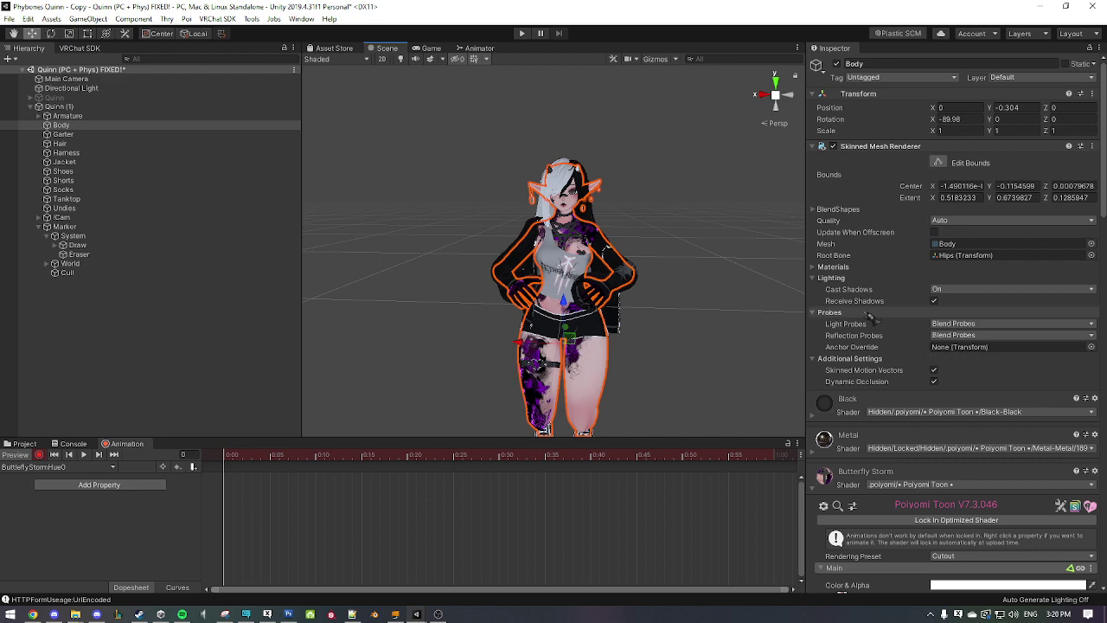
{"action": "scroll", "coordinate": [904, 365], "scroll_direction": "down", "scroll_amount": 3}
{"action": "scroll", "coordinate": [904, 362], "scroll_direction": "down", "scroll_amount": 3}
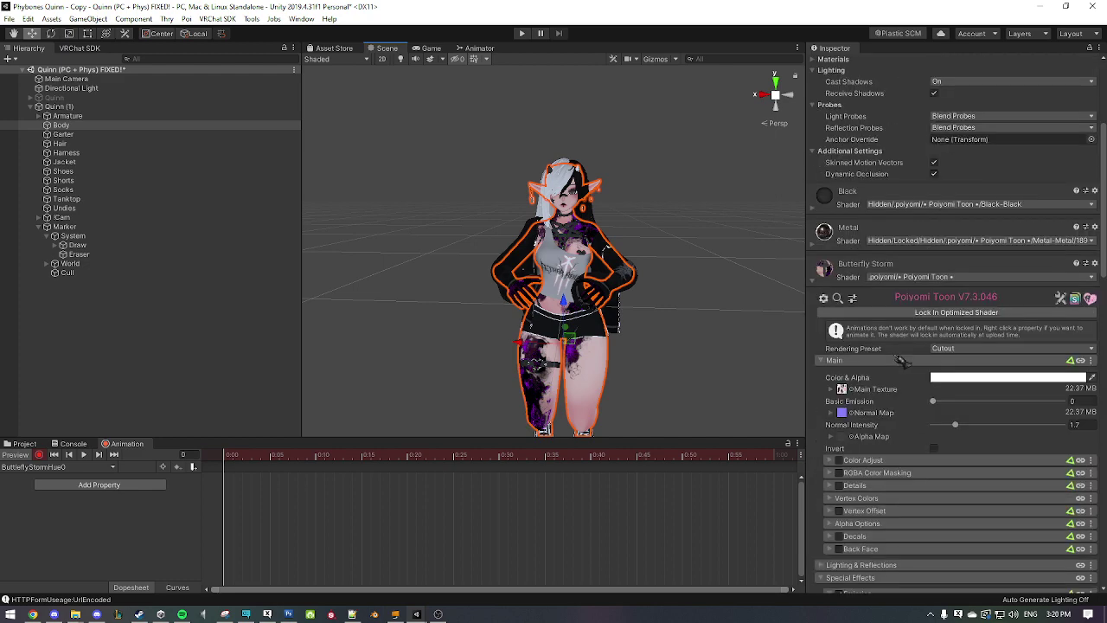
{"action": "scroll", "coordinate": [901, 358], "scroll_direction": "up", "scroll_amount": 6}
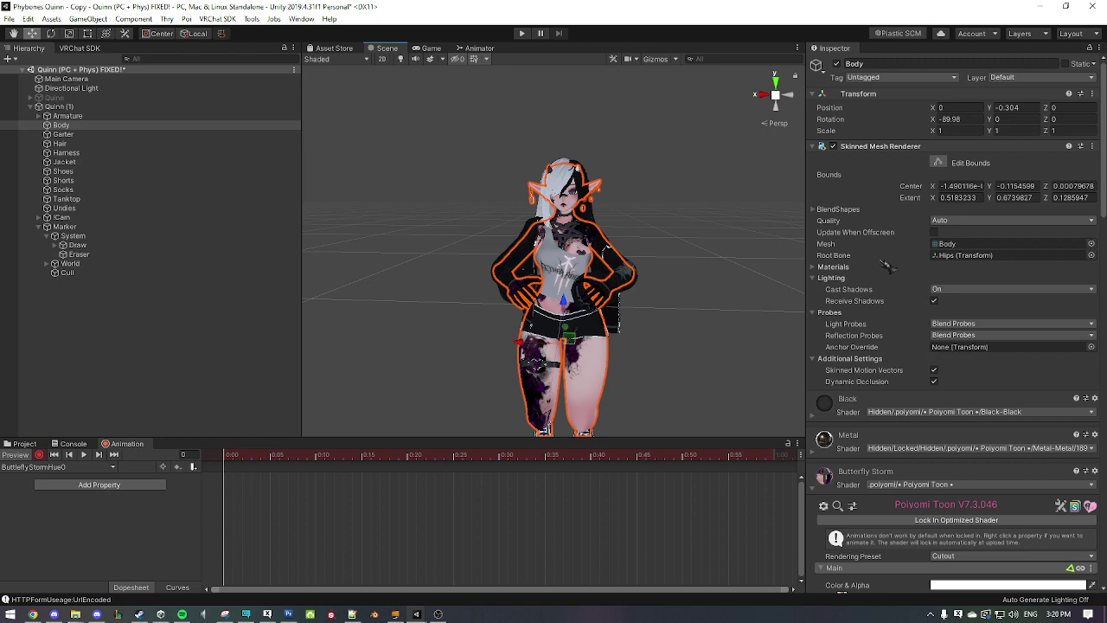
{"action": "scroll", "coordinate": [891, 207], "scroll_direction": "down", "scroll_amount": 5}
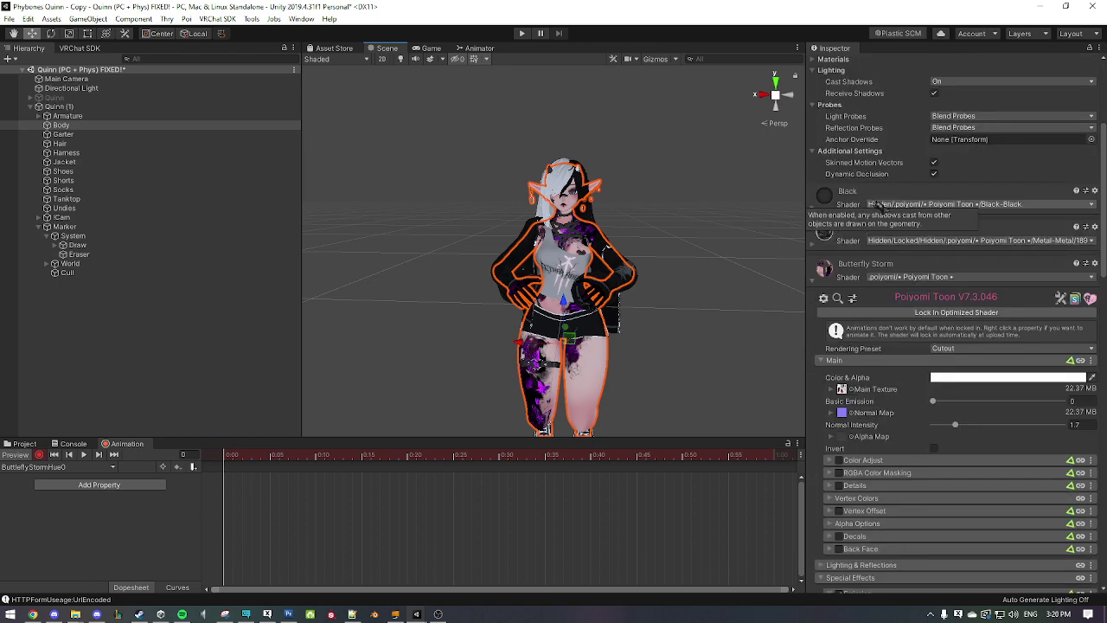
{"action": "scroll", "coordinate": [875, 221], "scroll_direction": "down", "scroll_amount": 10}
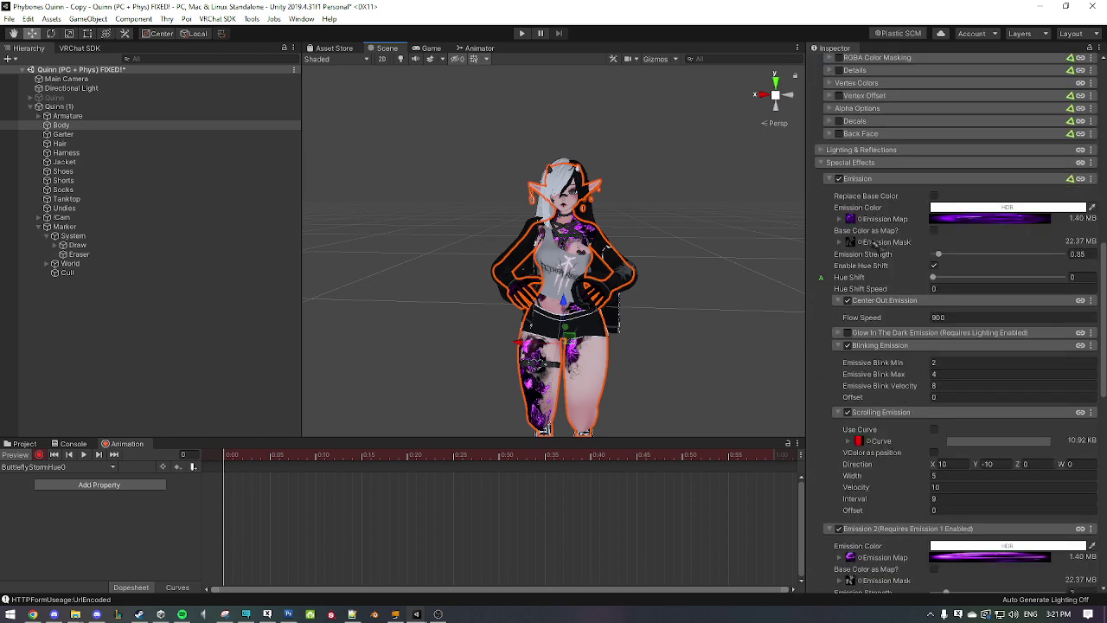
{"action": "left_click", "coordinate": [956, 280]}
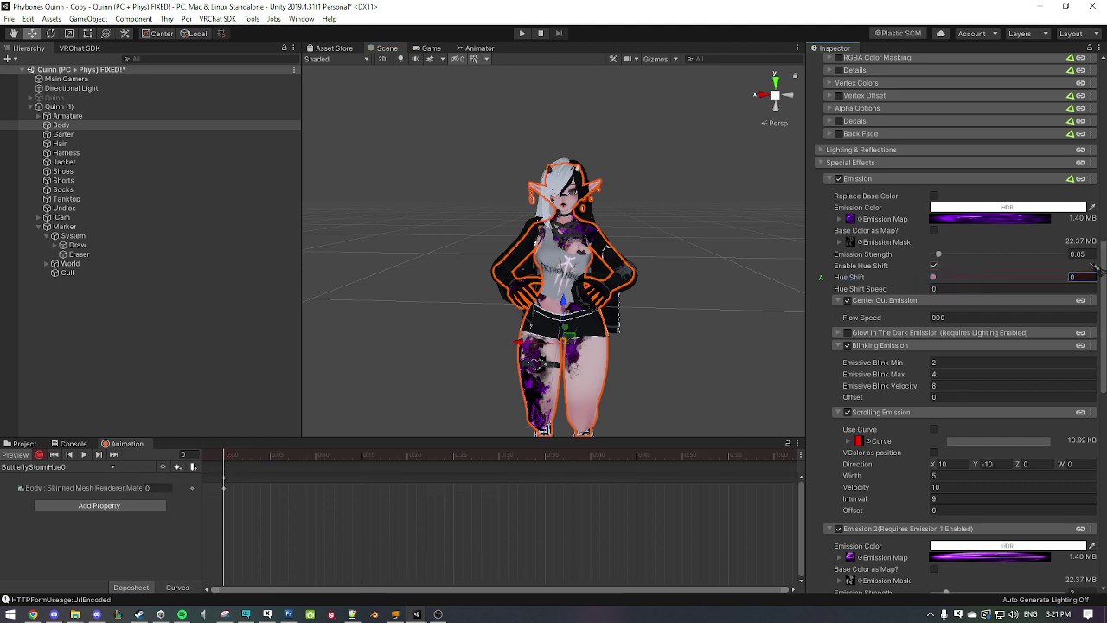
Step: Key Emission 2's Hue Shift at 0 in ButtleflyStormHue0, stop recording, and select both new keyframes
{"action": "scroll", "coordinate": [959, 458], "scroll_direction": "down", "scroll_amount": 5}
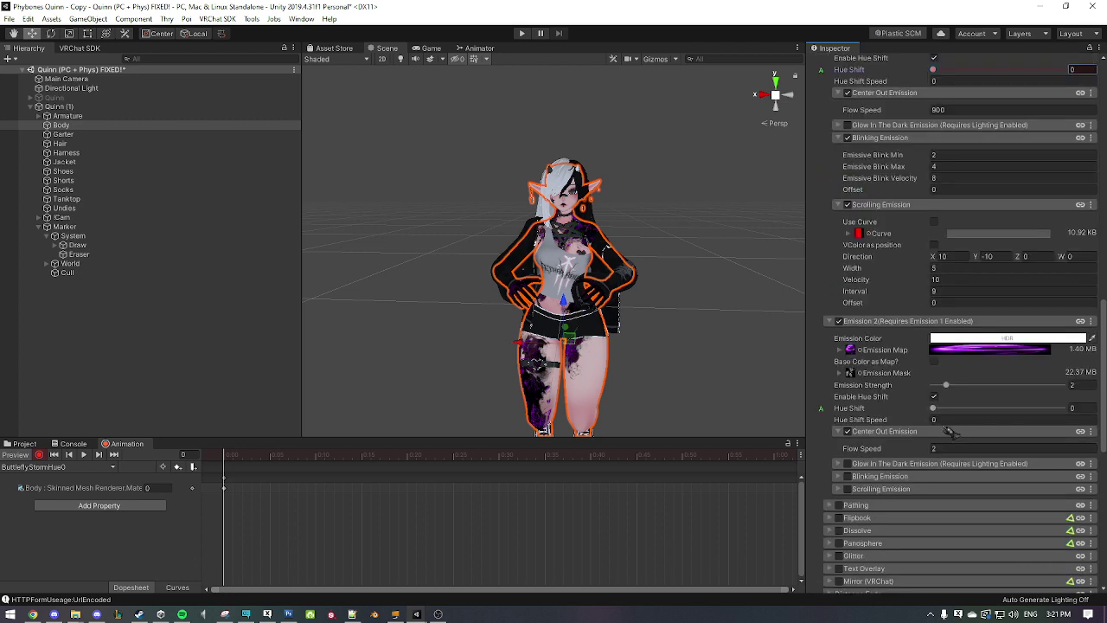
{"action": "left_click", "coordinate": [941, 409]}
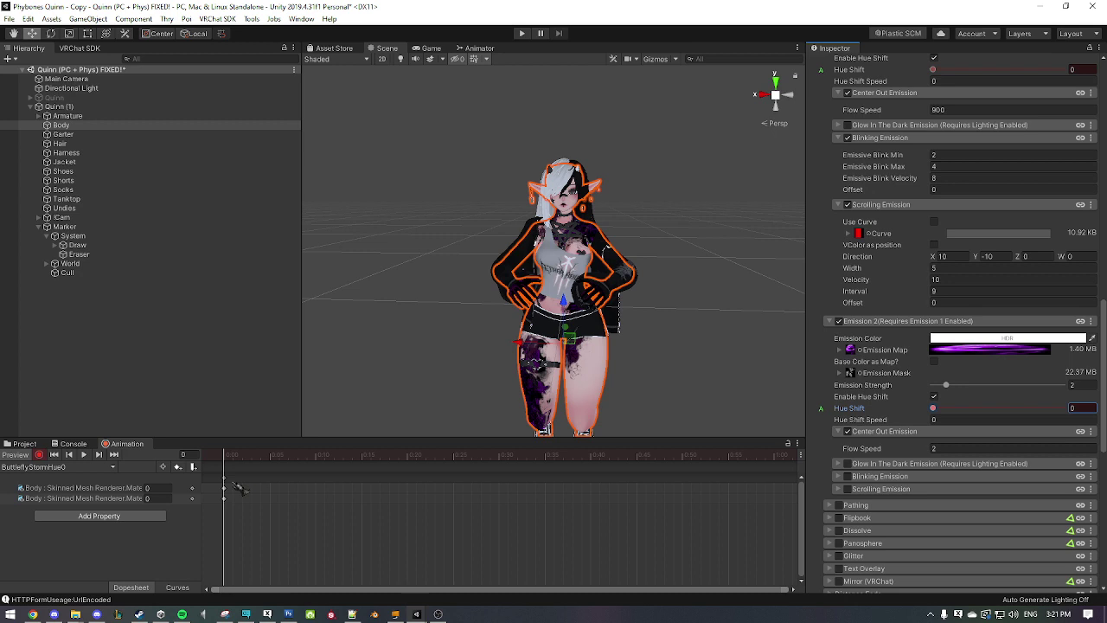
{"action": "left_click", "coordinate": [39, 455]}
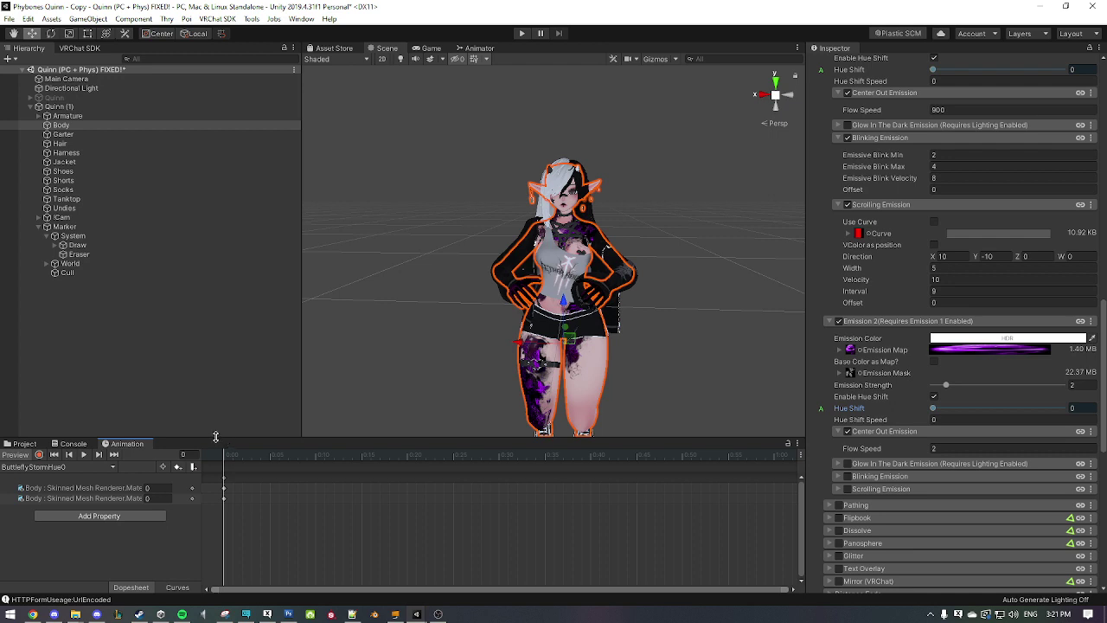
{"action": "left_click", "coordinate": [224, 488]}
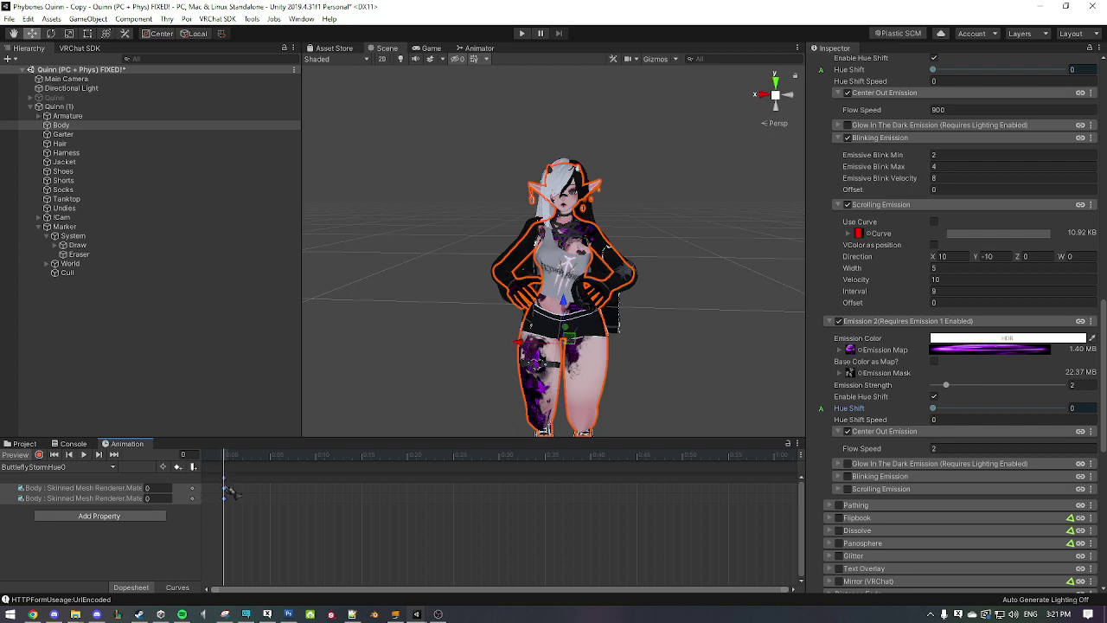
{"action": "left_click", "coordinate": [71, 467]}
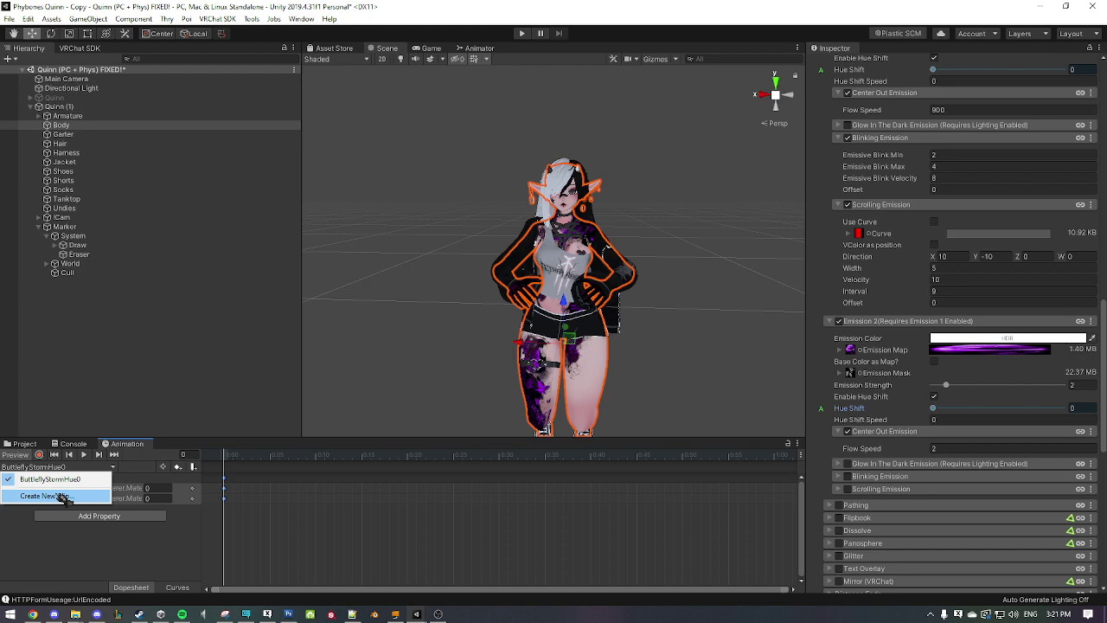
Step: Create a new clip, renaming ButtleflyStormHue0 to ButtleflyStormHue1.anim, and save it
{"action": "left_click", "coordinate": [62, 496]}
{"action": "left_click", "coordinate": [180, 115]}
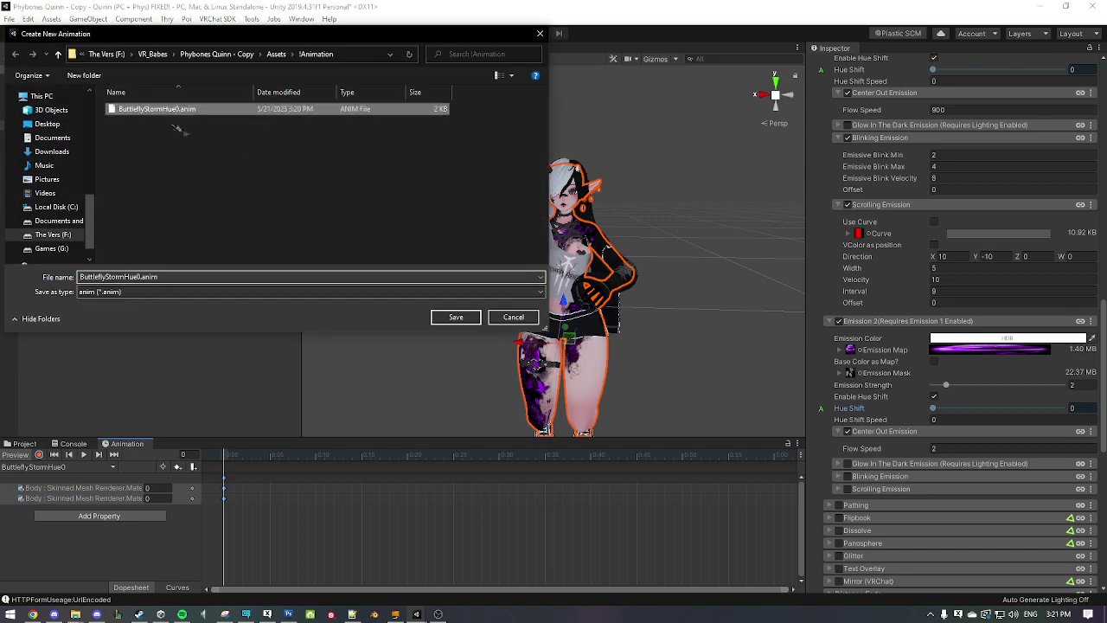
{"action": "left_click", "coordinate": [139, 276]}
{"action": "left_click", "coordinate": [140, 276]}
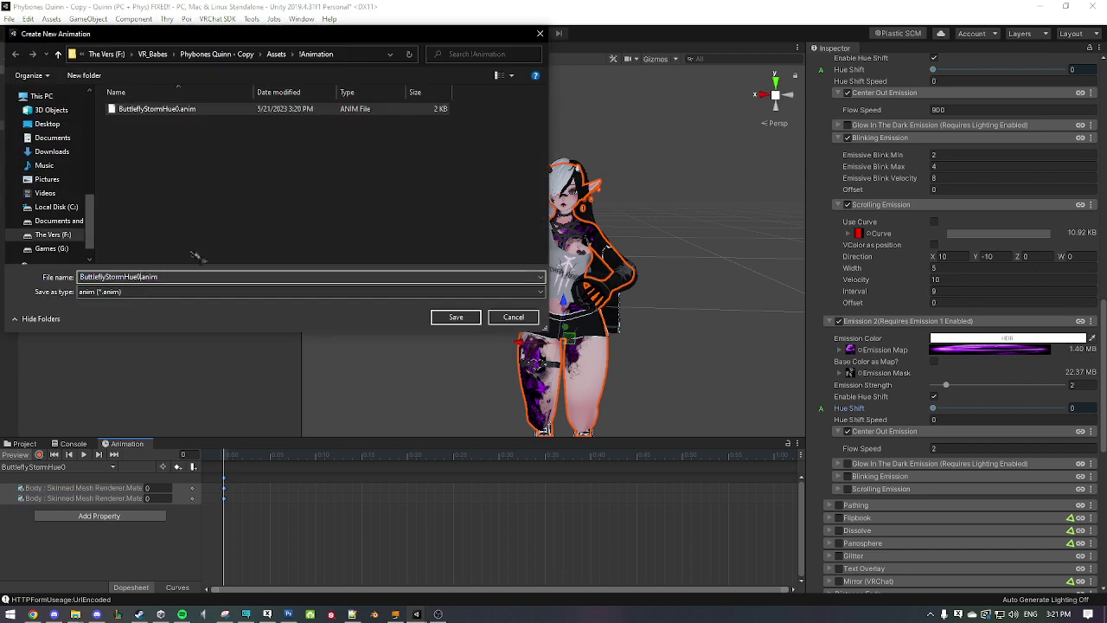
{"action": "key", "text": "BackSpace"}
{"action": "type", "text": "1"}
{"action": "key", "text": "Return"}
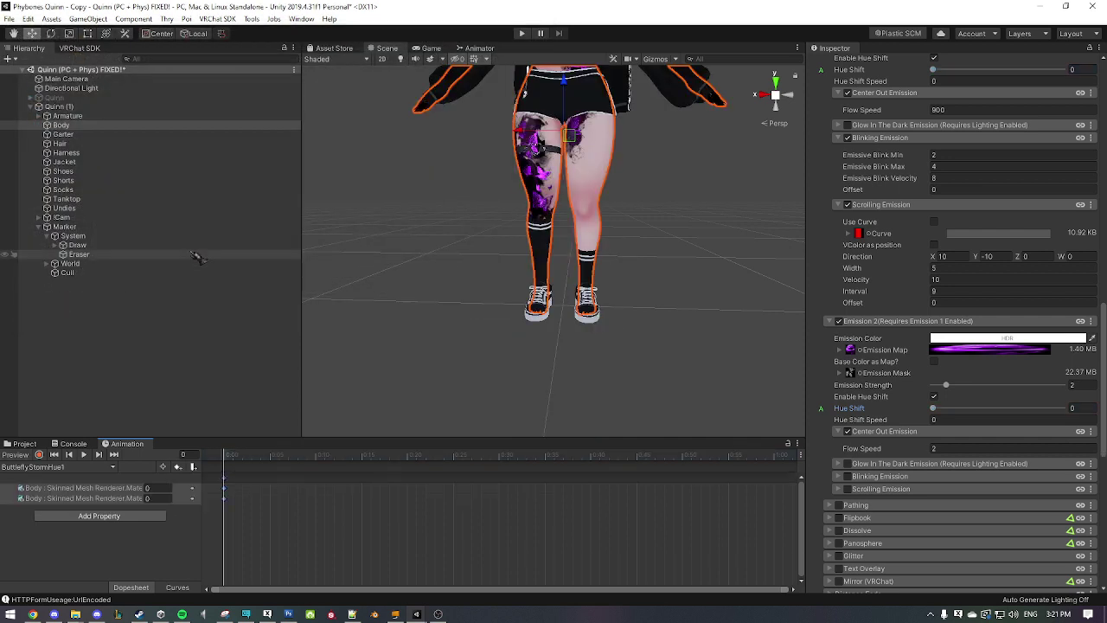
Step: Record Hue Shift values of 1 for both Emission 2 and Emission in ButtleflyStormHue1
{"action": "left_click", "coordinate": [39, 454]}
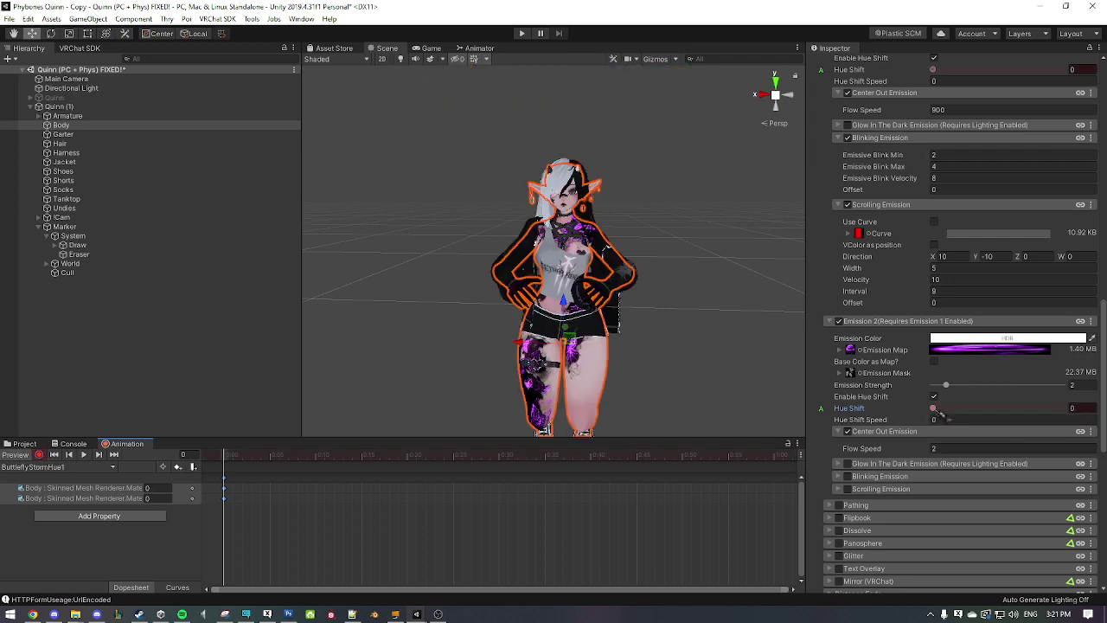
{"action": "left_click", "coordinate": [1081, 408]}
{"action": "type", "text": "1"}
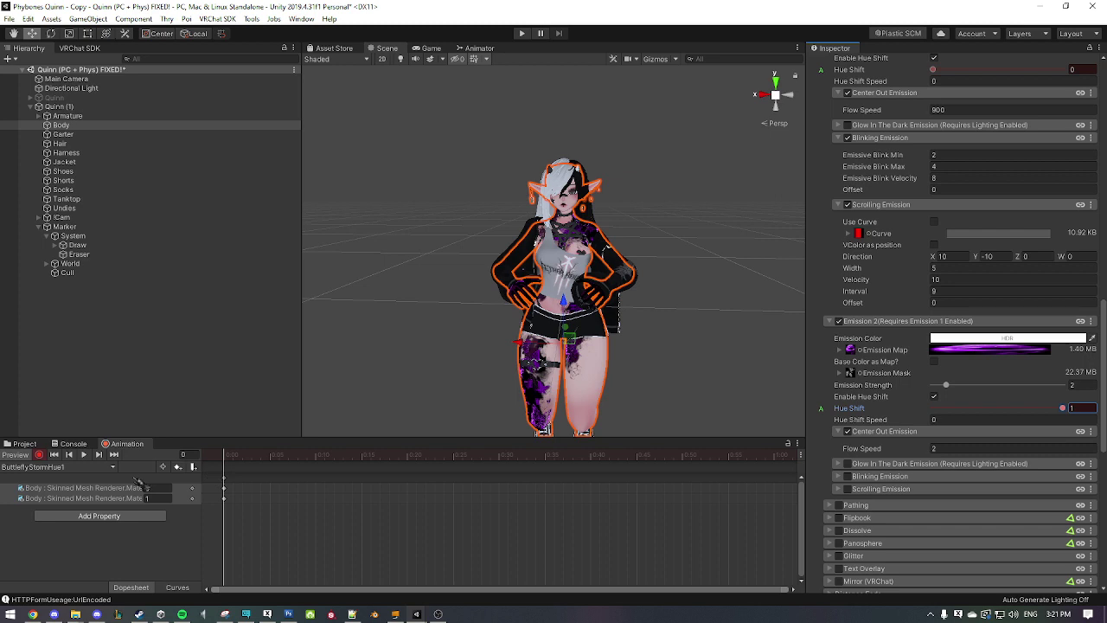
{"action": "scroll", "coordinate": [943, 260], "scroll_direction": "up", "scroll_amount": 3}
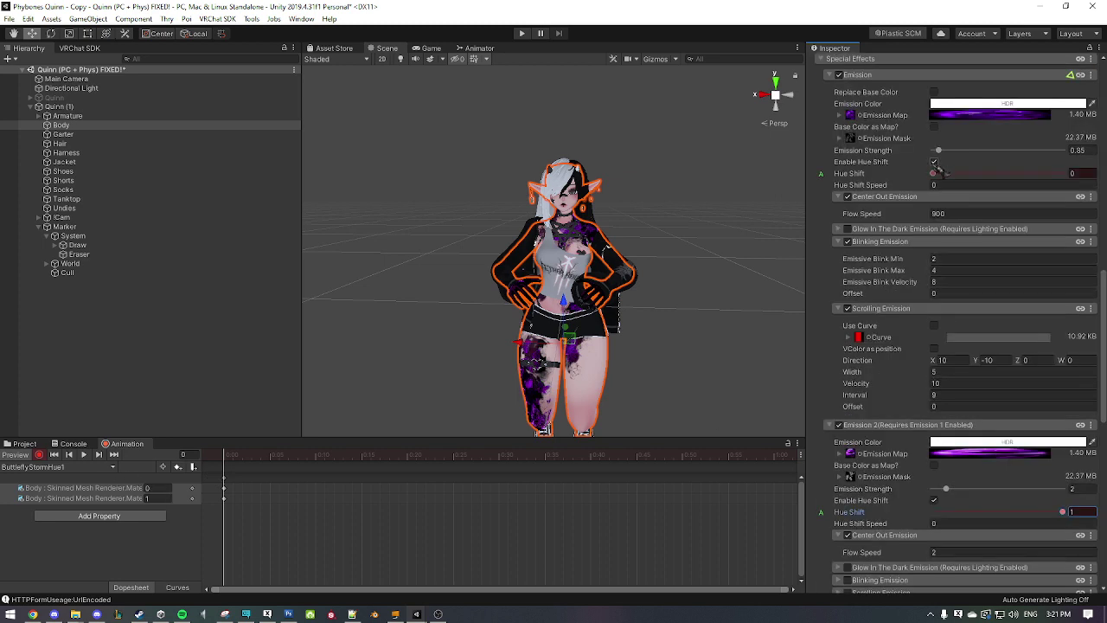
{"action": "left_click", "coordinate": [1082, 173]}
{"action": "type", "text": "1"}
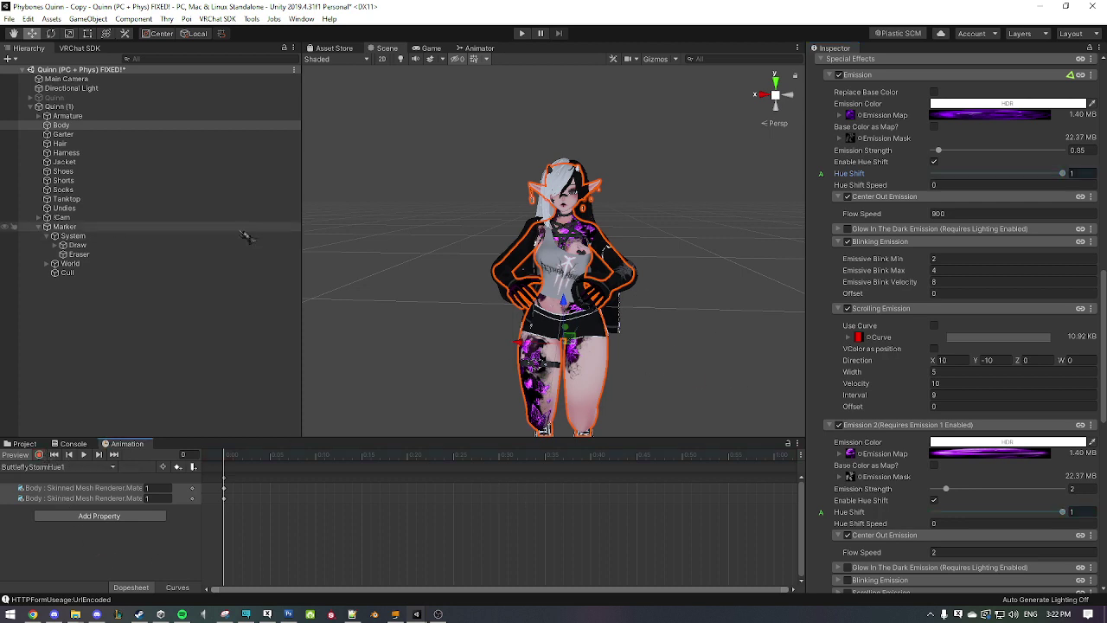
Step: Delete the Quinn (1) copy, reactivate the original Quinn, and frame it in the scene
{"action": "left_click", "coordinate": [120, 109]}
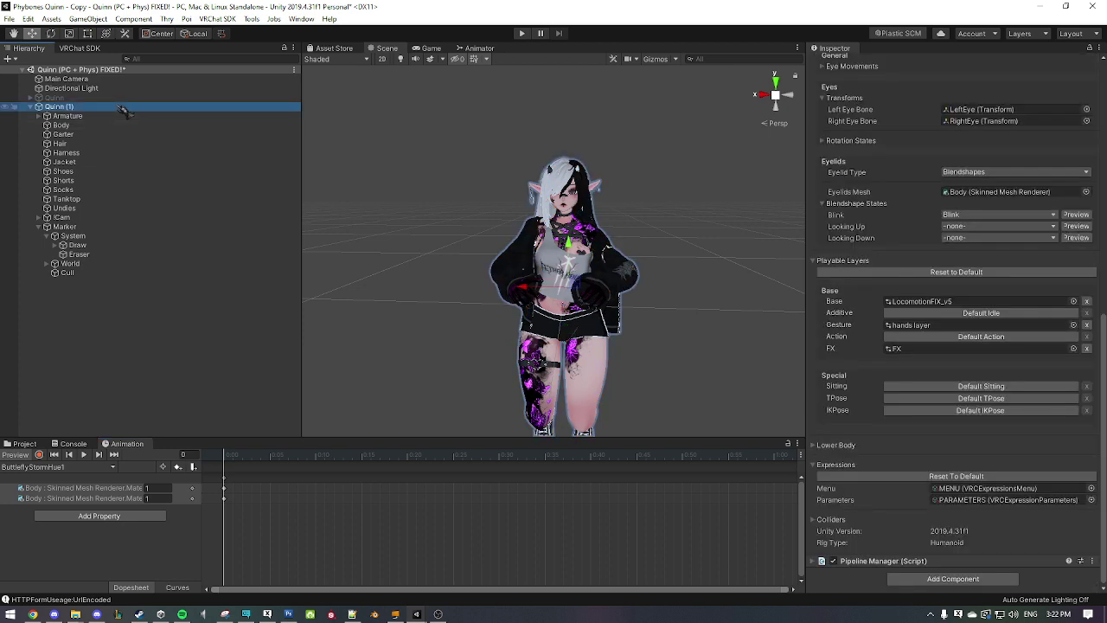
{"action": "key", "text": "Delete"}
{"action": "left_click", "coordinate": [103, 98]}
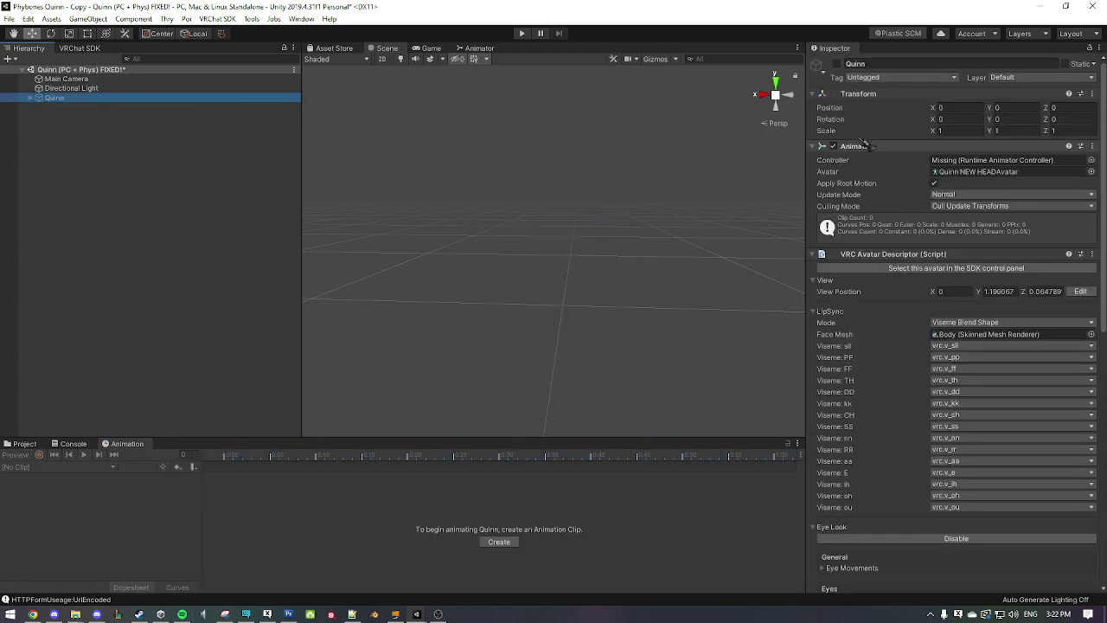
{"action": "left_click", "coordinate": [837, 64]}
{"action": "key", "text": "f"}
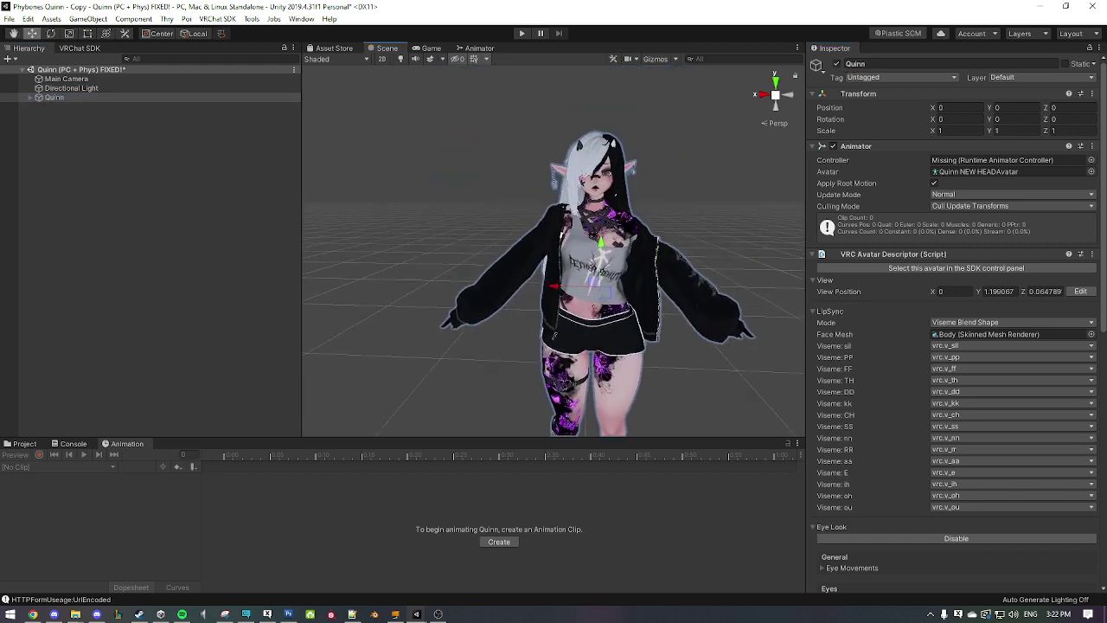
Step: Open ButtleflyStormHue0 and ButtleflyStormHue1 from the !Animation folder to check their keys
{"action": "left_click", "coordinate": [23, 443]}
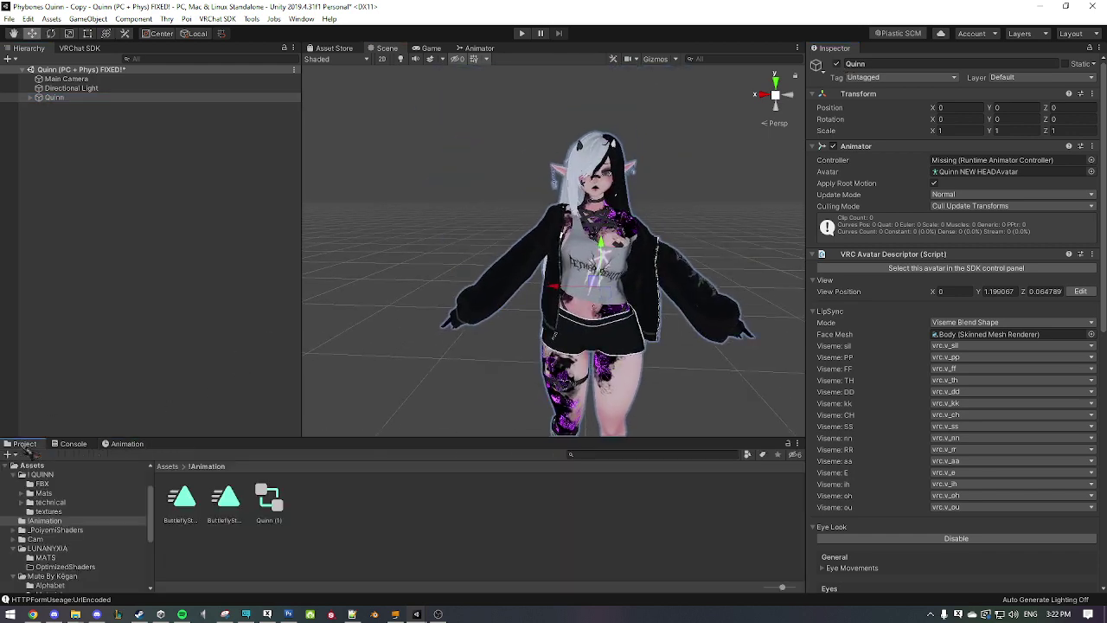
{"action": "left_click", "coordinate": [194, 506]}
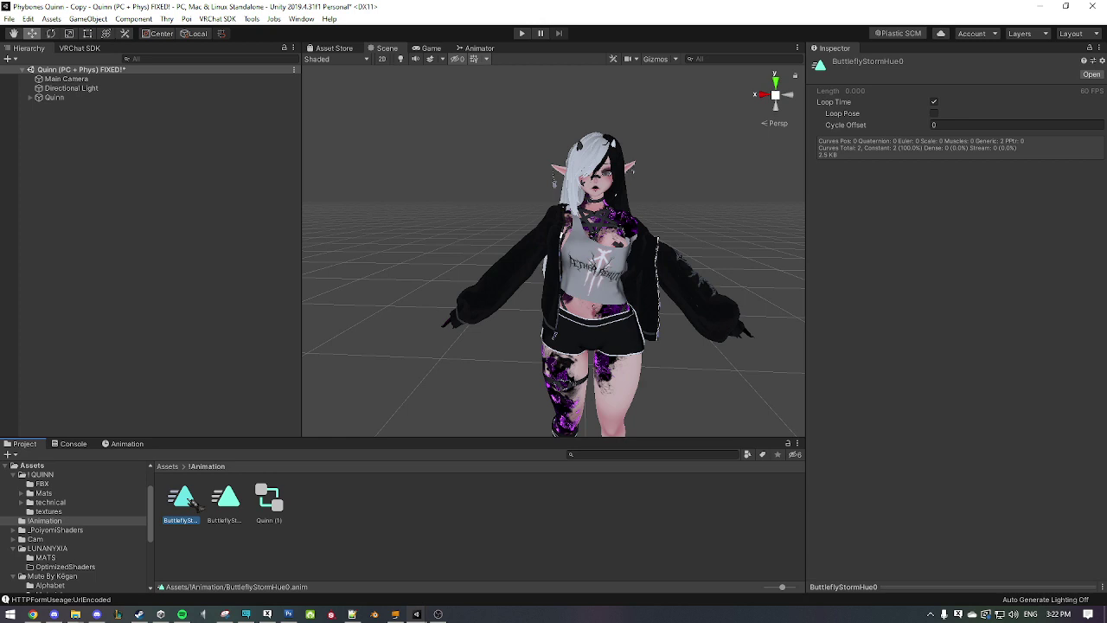
{"action": "double_click", "coordinate": [192, 507]}
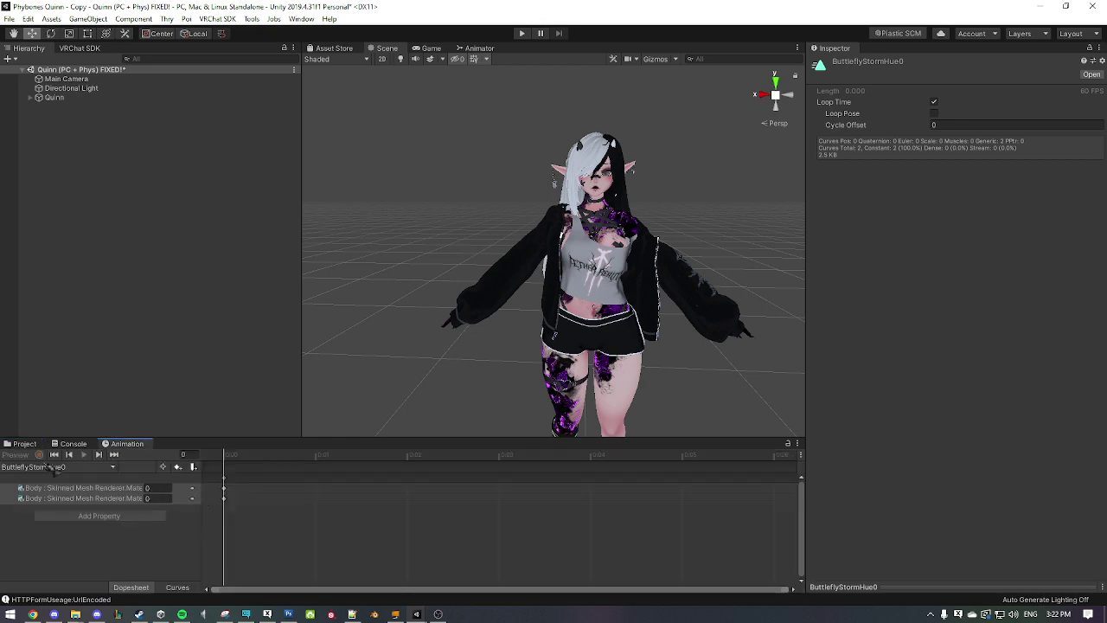
{"action": "left_click", "coordinate": [24, 443]}
{"action": "left_click", "coordinate": [230, 498]}
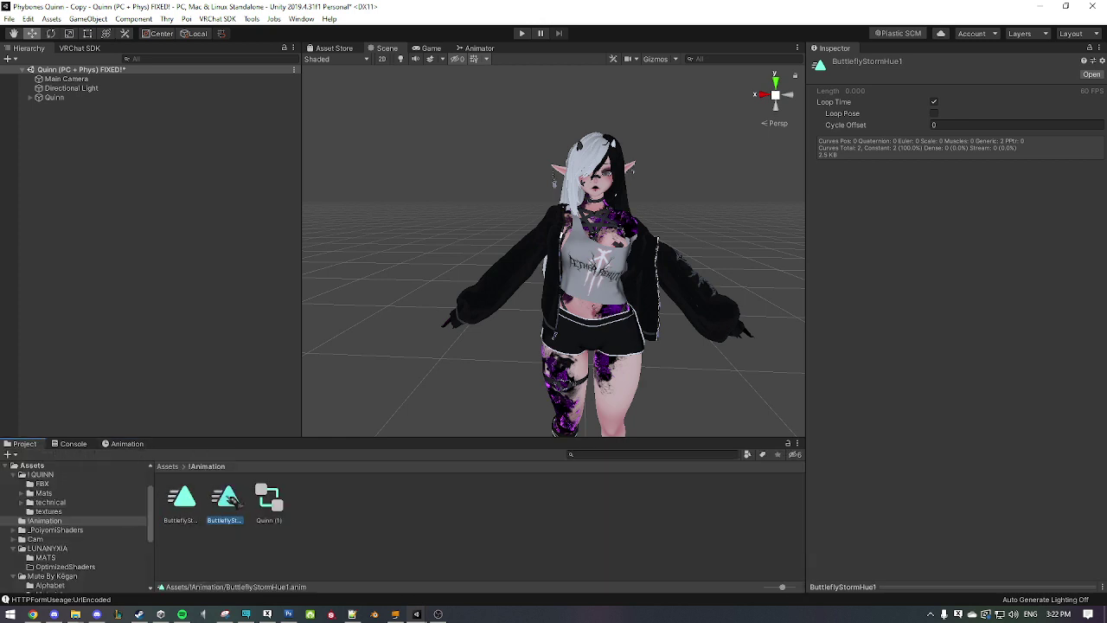
{"action": "double_click", "coordinate": [234, 500]}
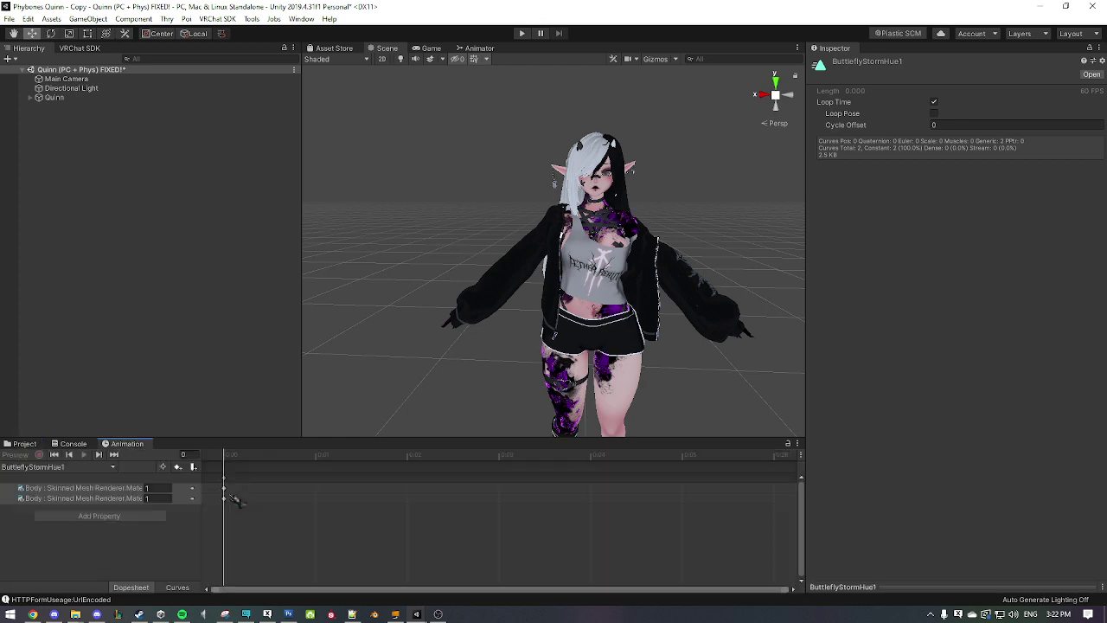
{"action": "left_click", "coordinate": [29, 445]}
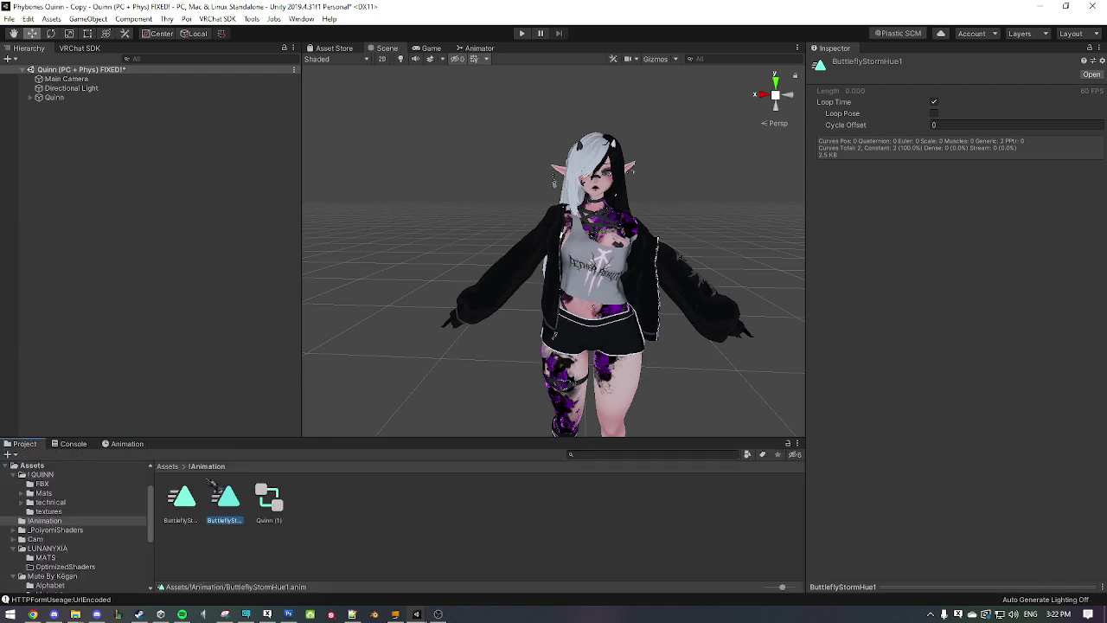